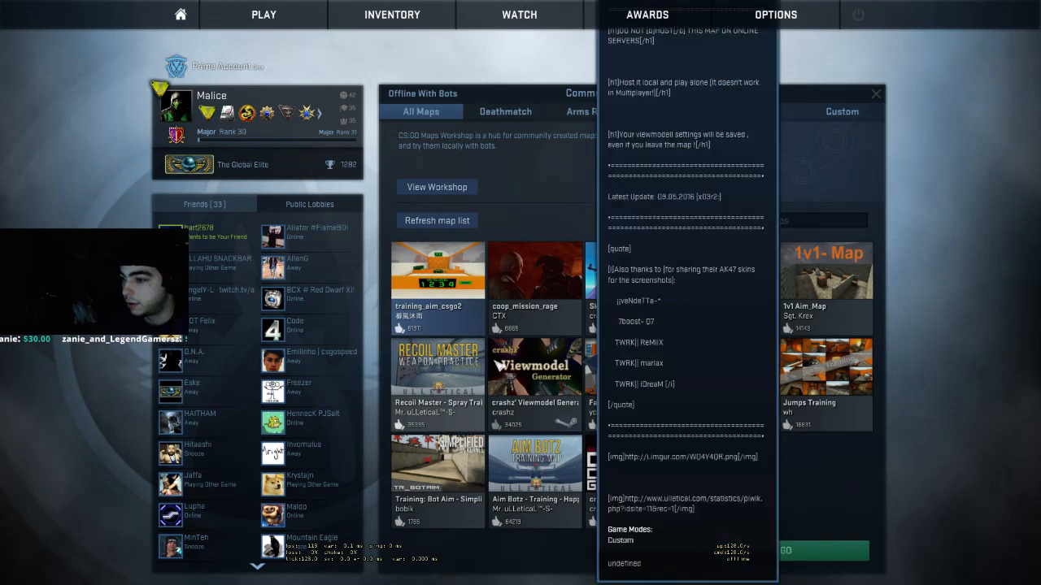
Launch training_aim_csgo2 with No Bots and continue past the loading screen
click(821, 551)
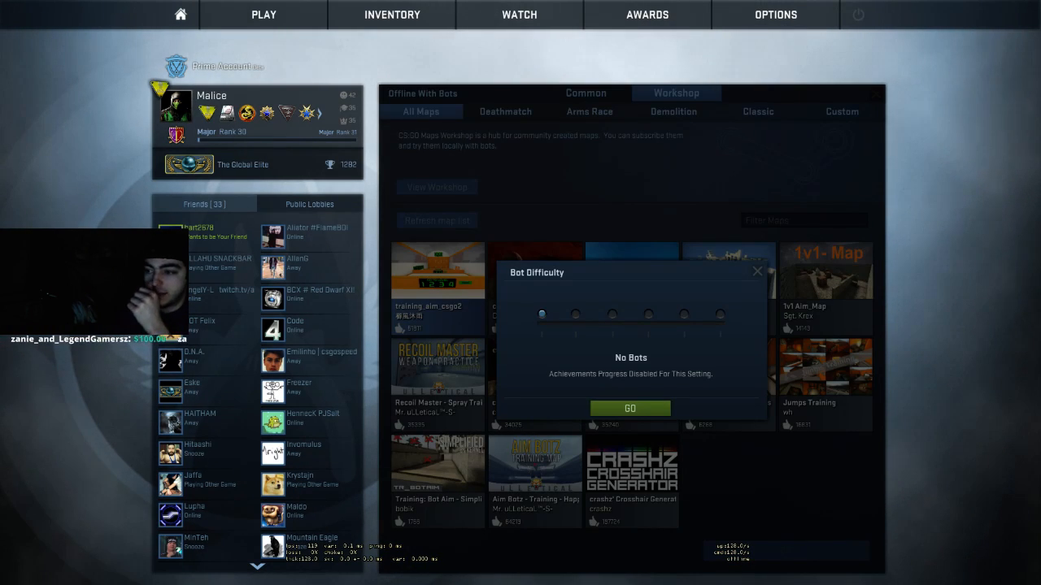
click(630, 408)
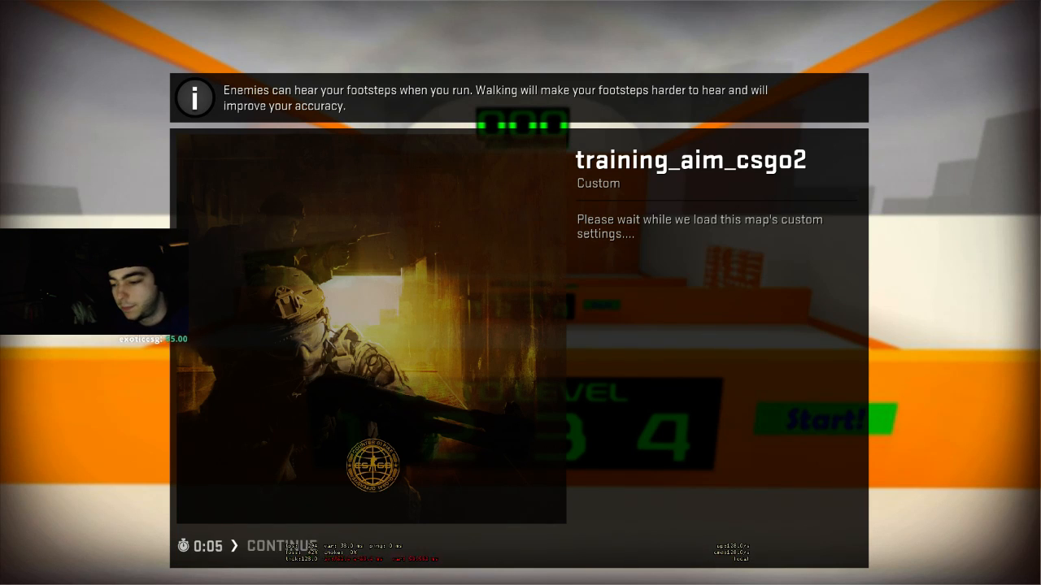
key(Return)
Join Counter-Terrorists, grab the M4A1-S from the weapons board and reach the settings panel
click(358, 354)
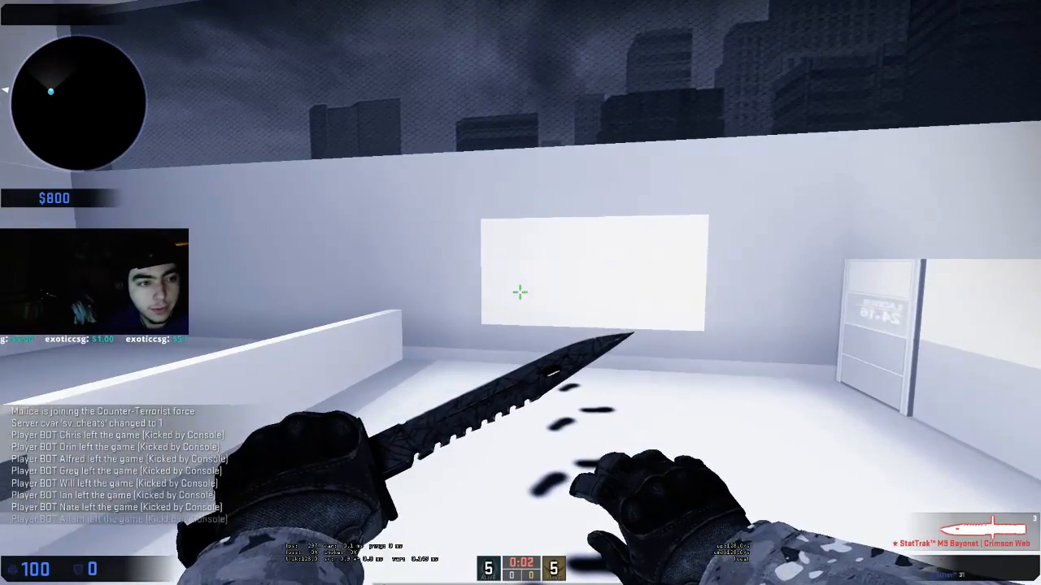
key(f)
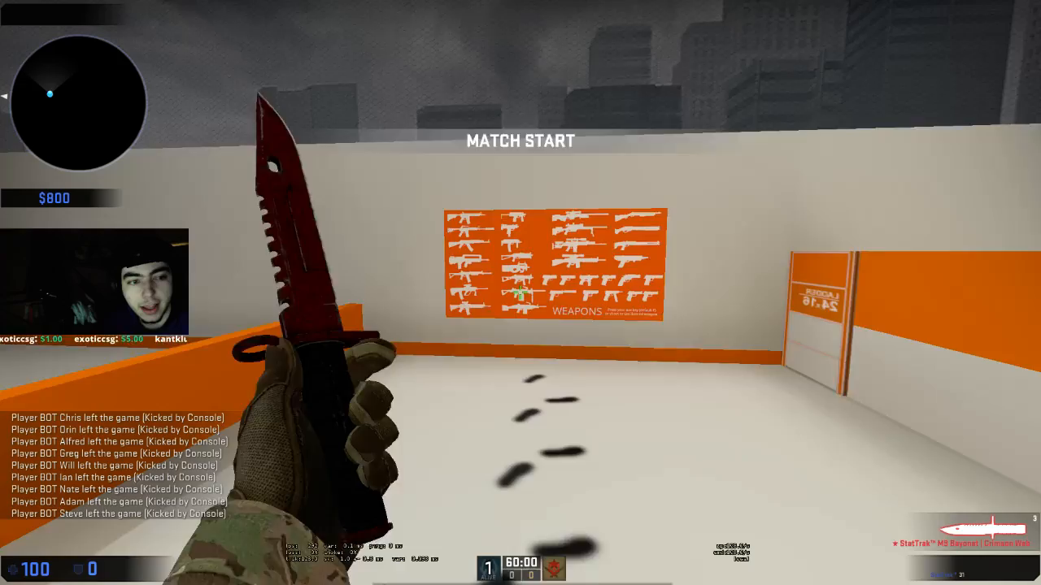
key(w)
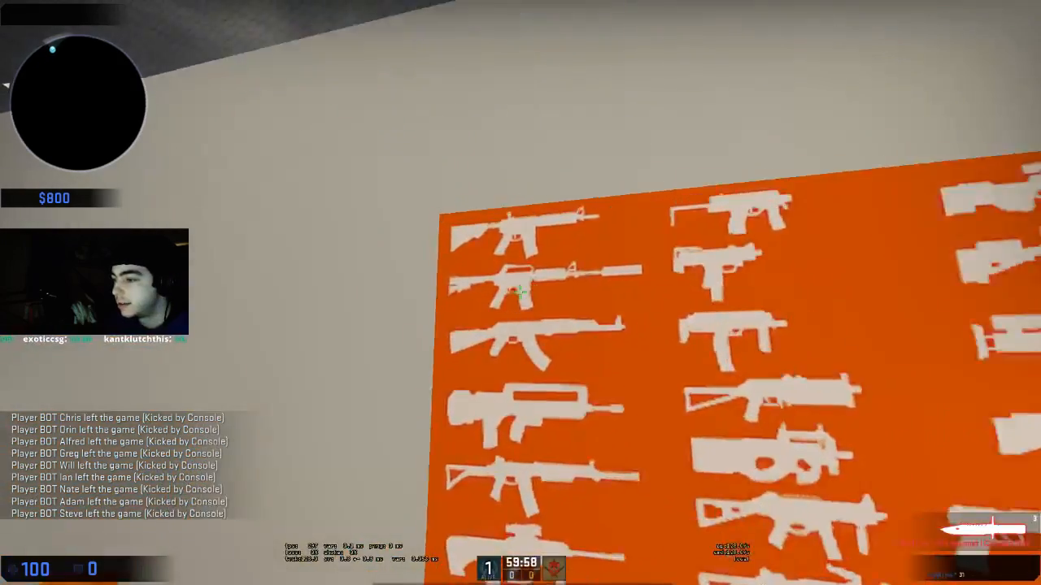
key(e)
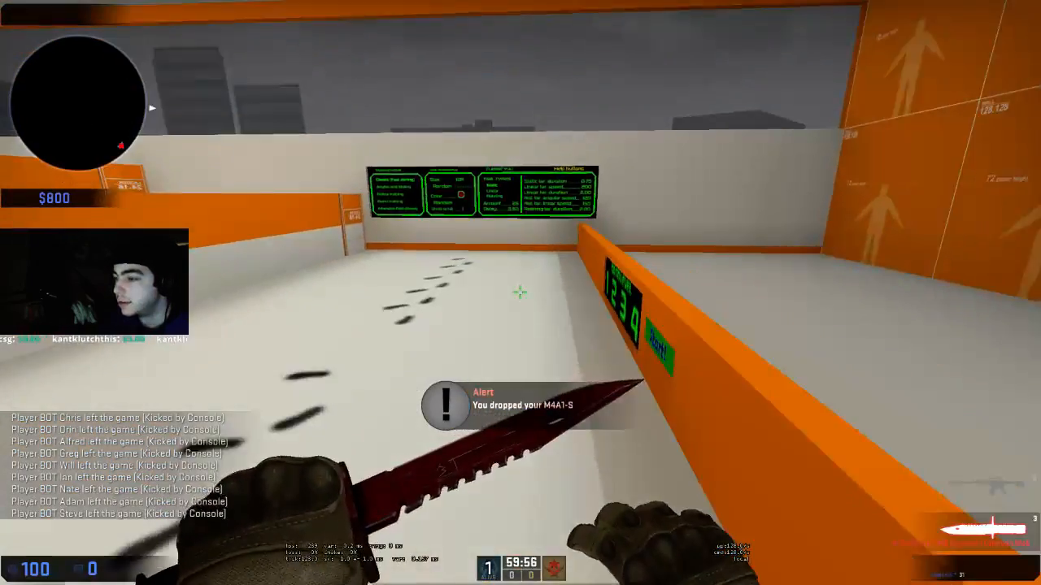
key(1)
key(w)
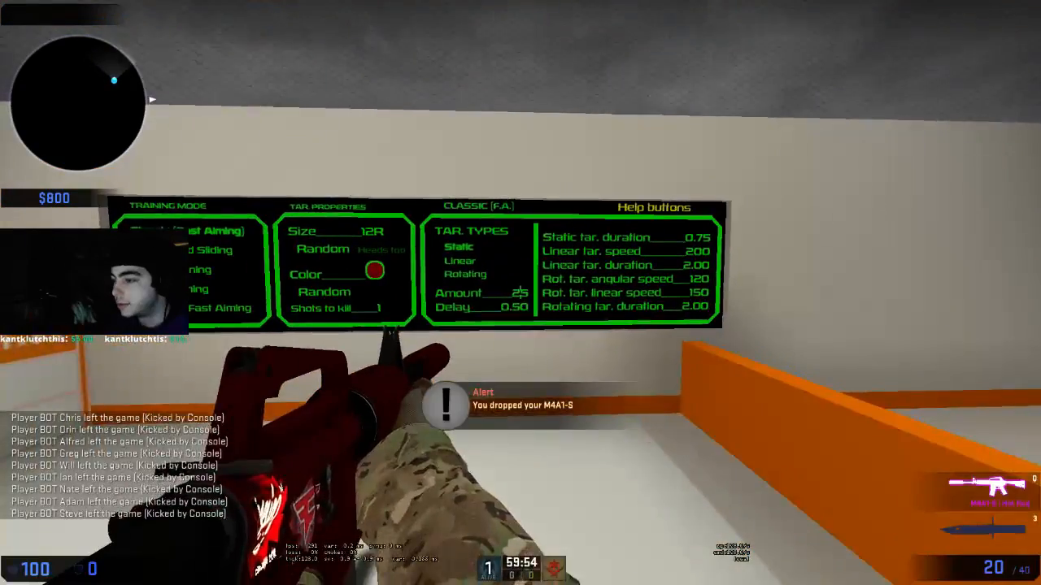
Set targets to amount 400, delay 0.25 and size 32R, then face the target wall
key(e)
key(e)
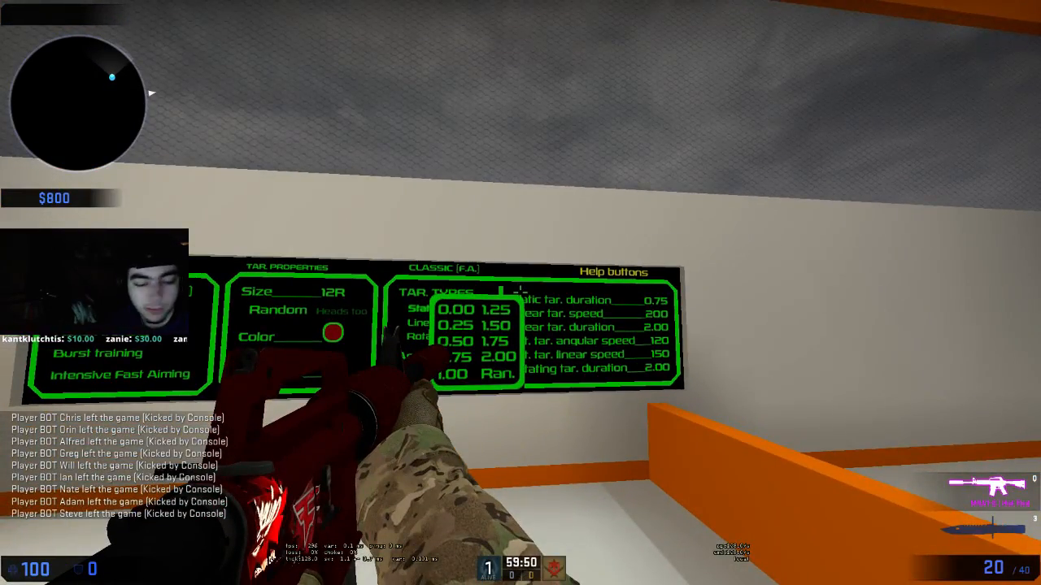
key(e)
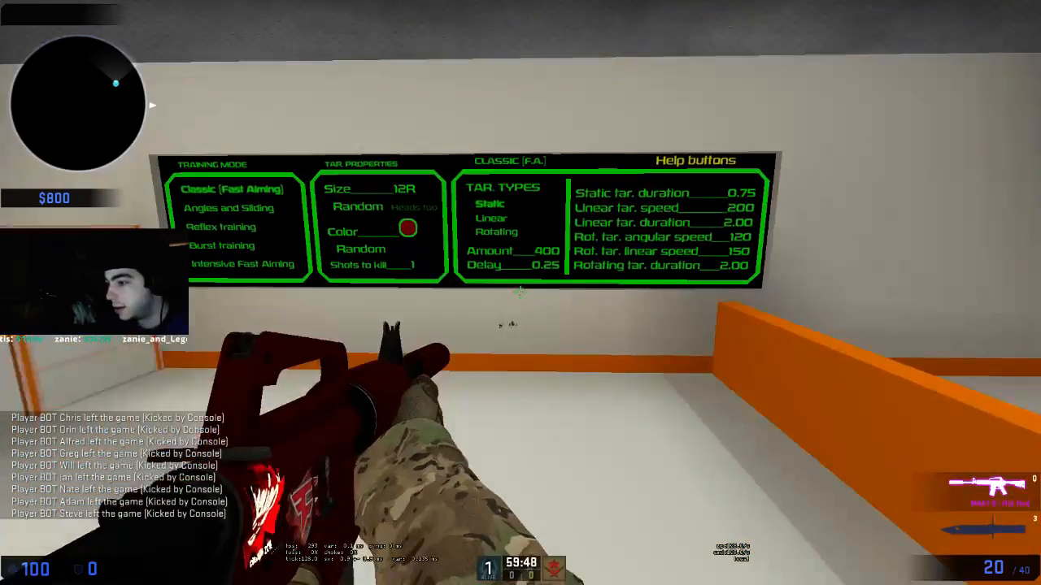
key(e)
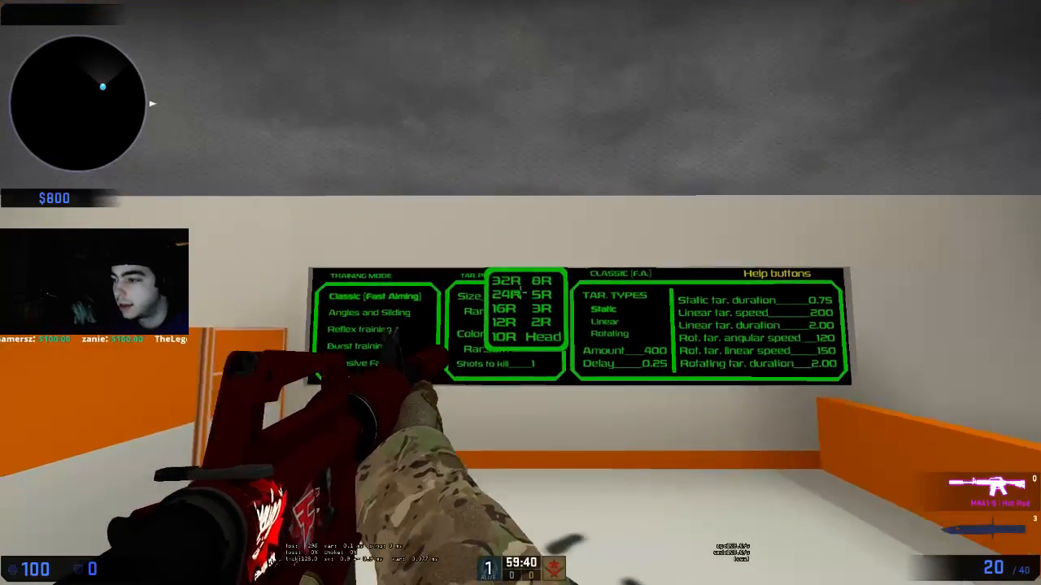
key(e)
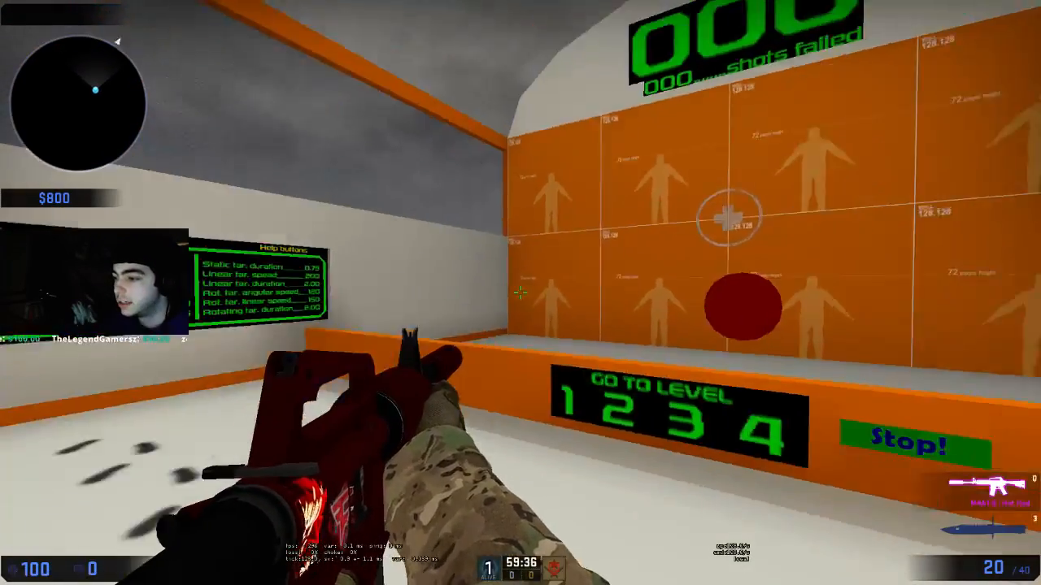
key(Tab)
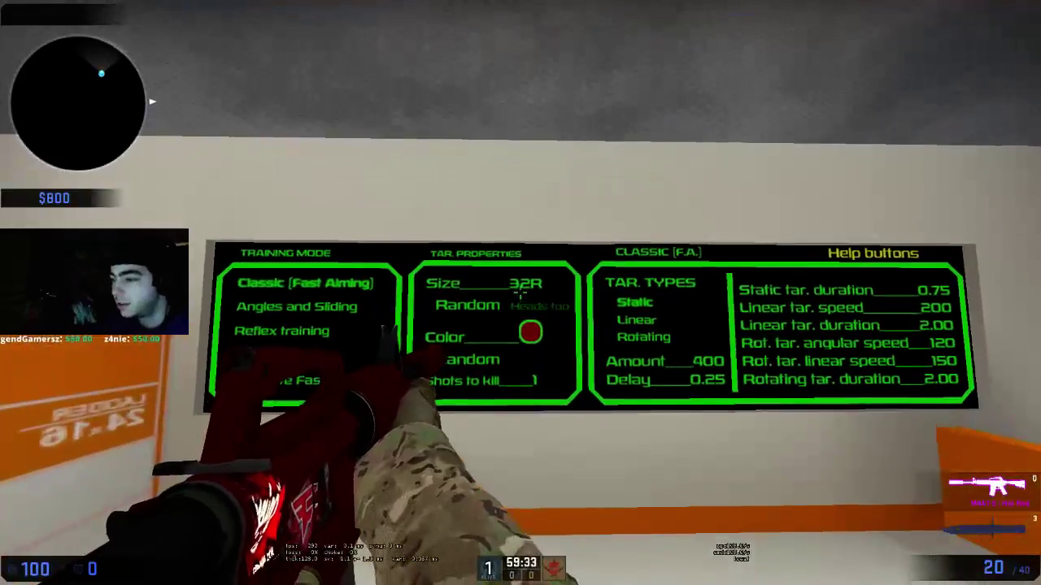
Change the target size to 8R and start the training session
click(520, 293)
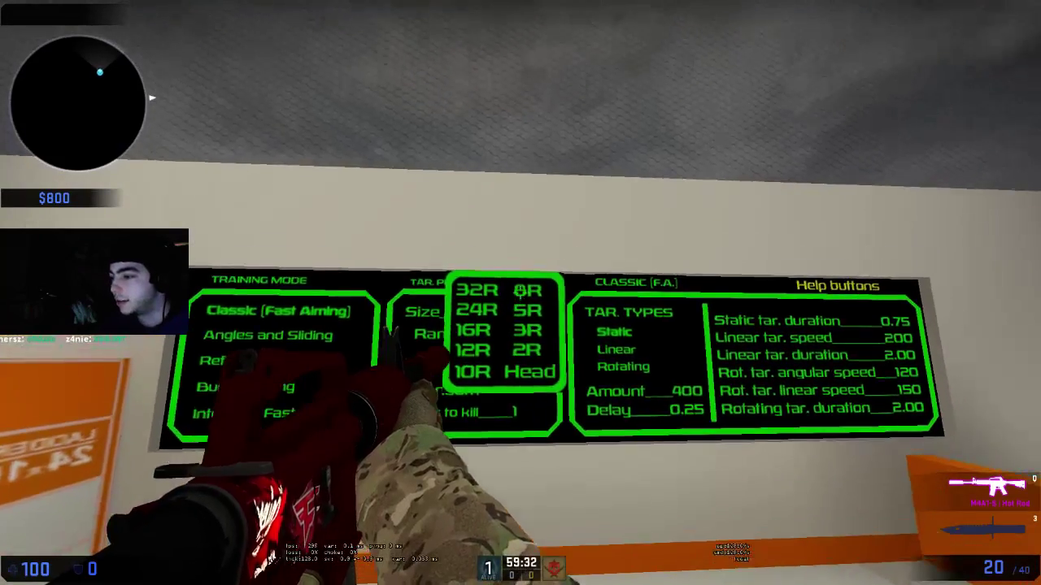
click(520, 293)
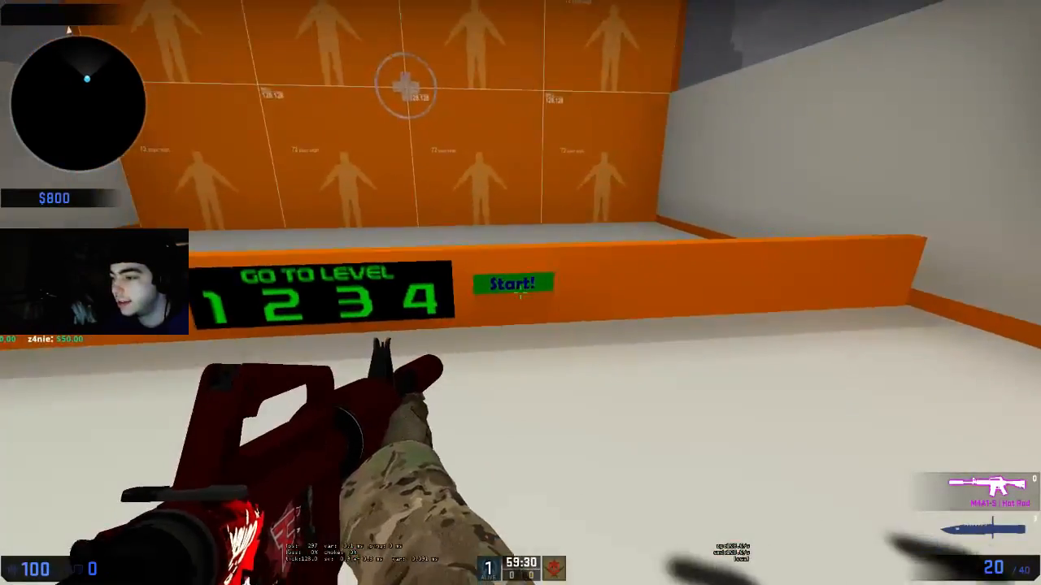
click(520, 293)
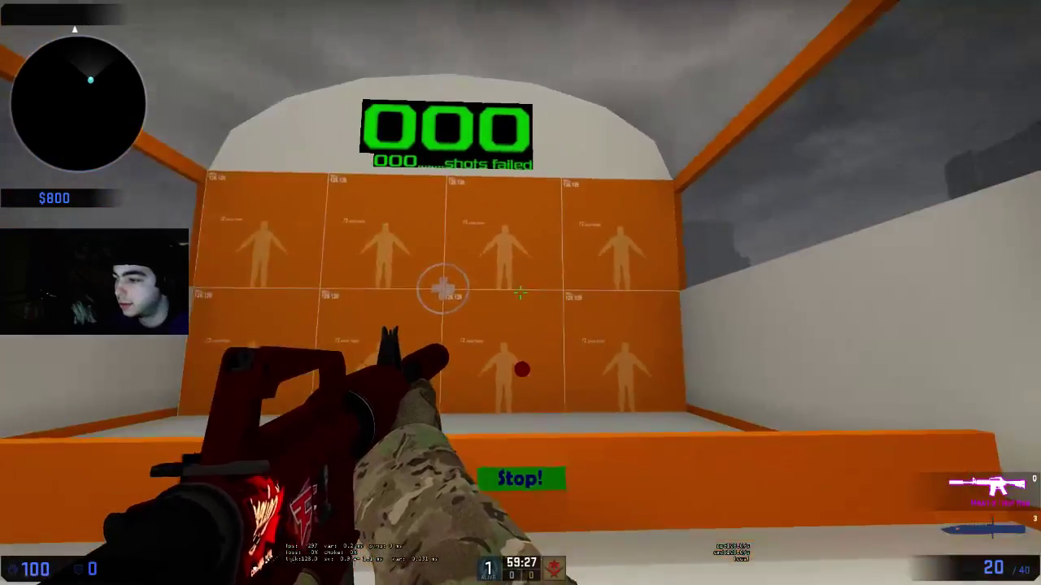
Shoot the red target dots through the level-4 drill, ending around 11 hits
click(520, 293)
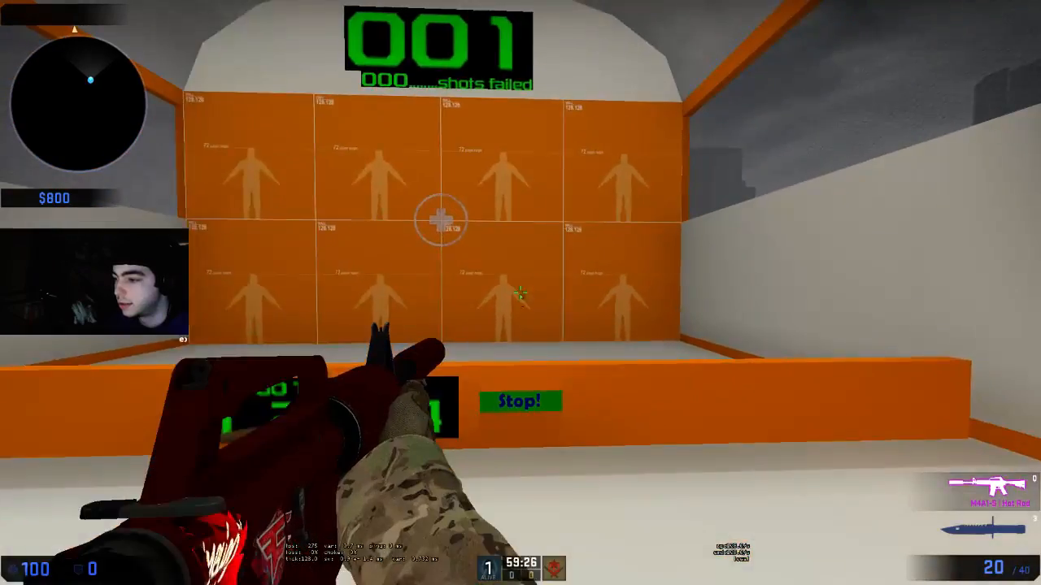
click(520, 292)
click(521, 293)
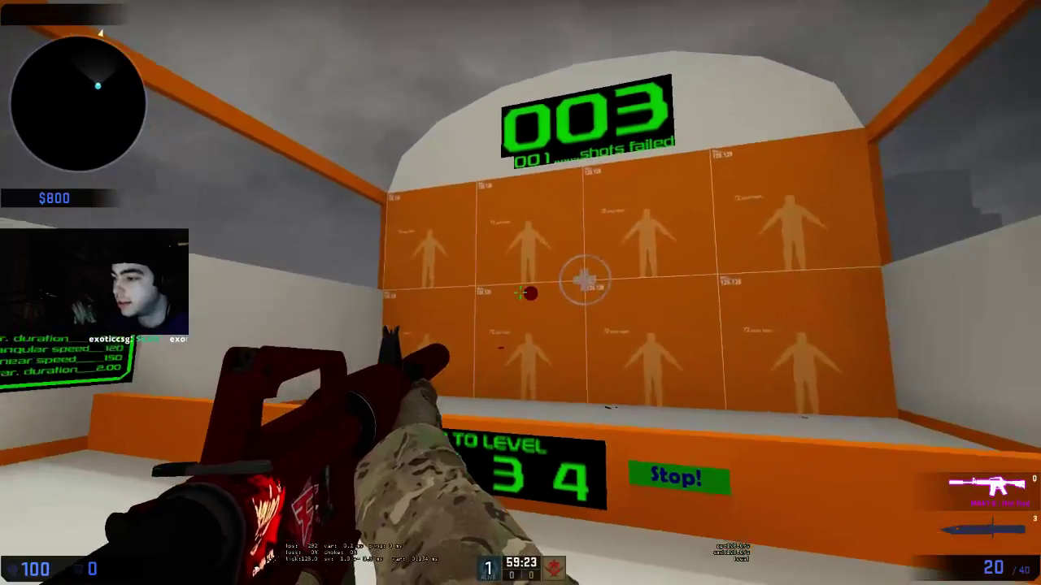
click(520, 292)
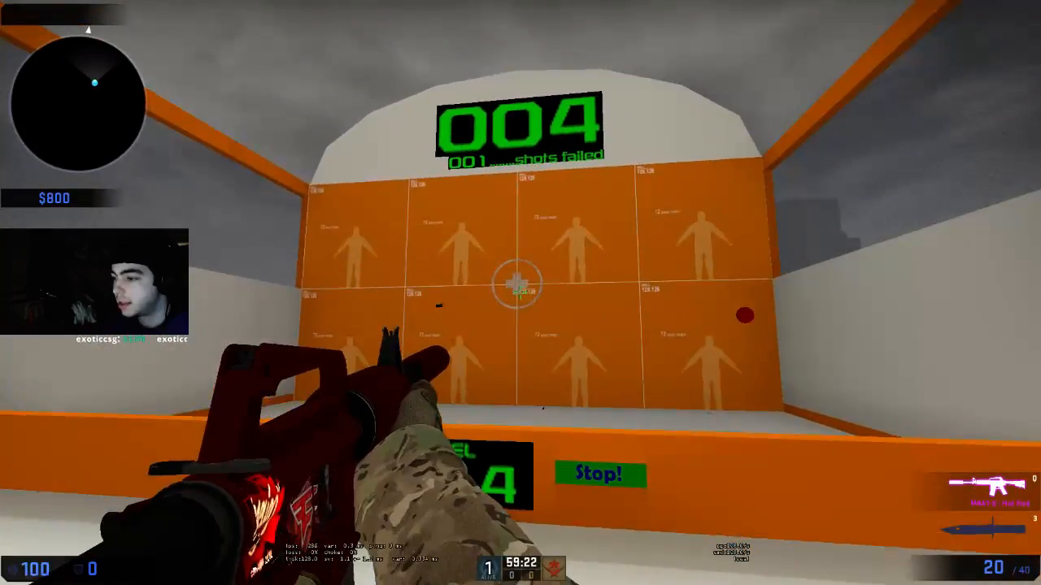
click(521, 293)
click(520, 293)
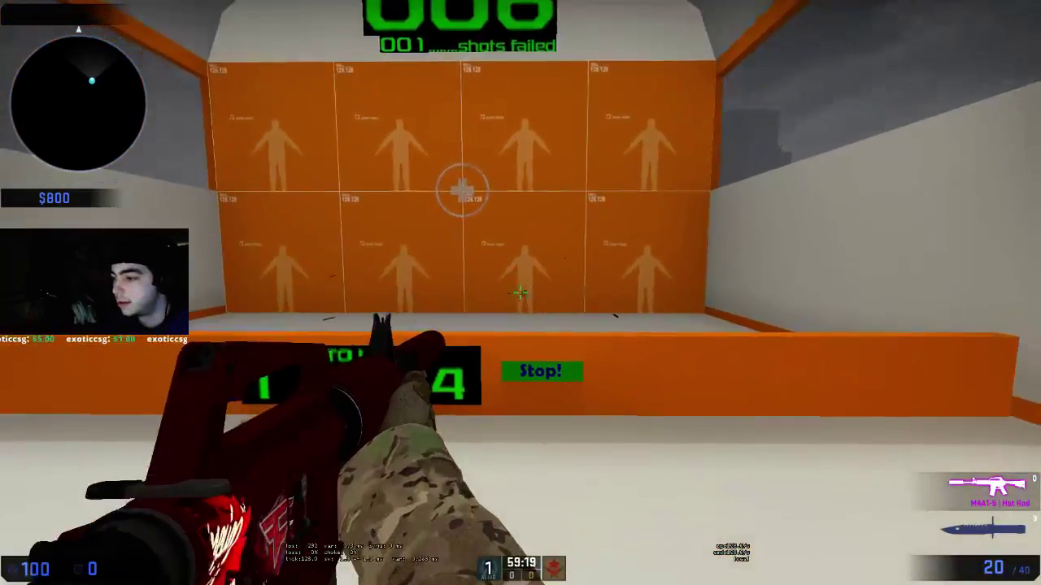
click(520, 293)
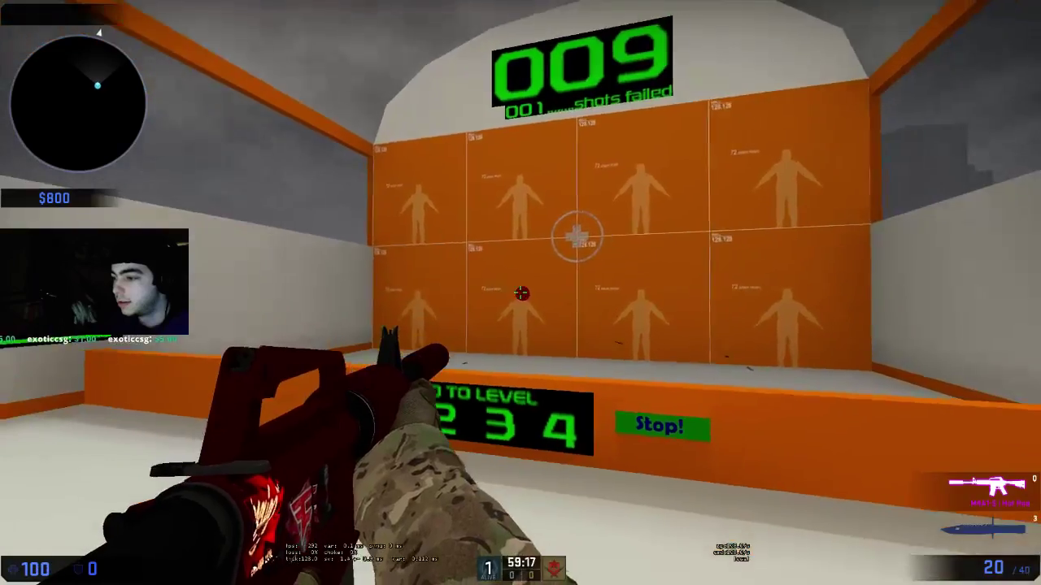
click(520, 293)
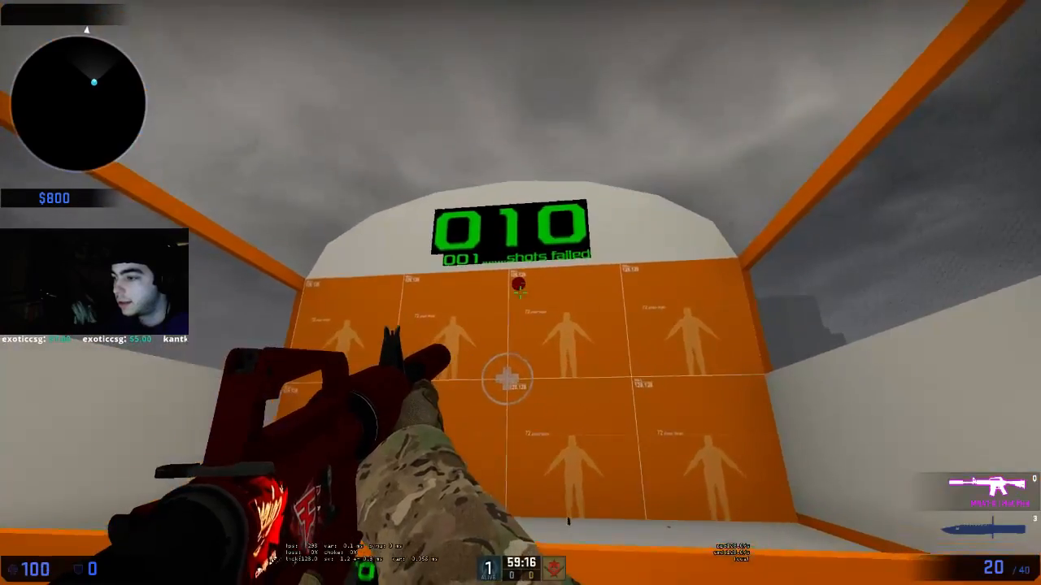
click(520, 293)
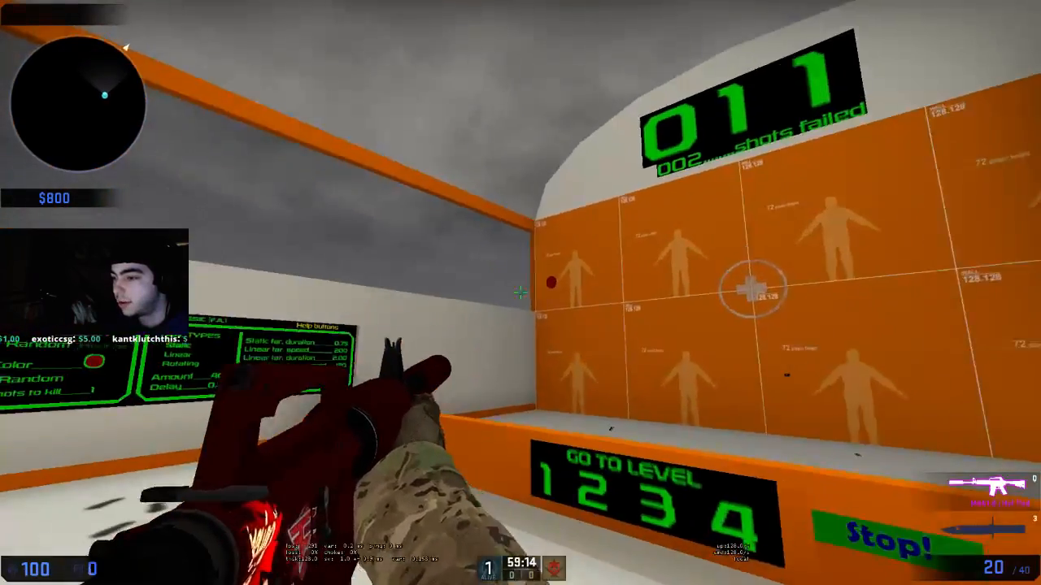
key(3)
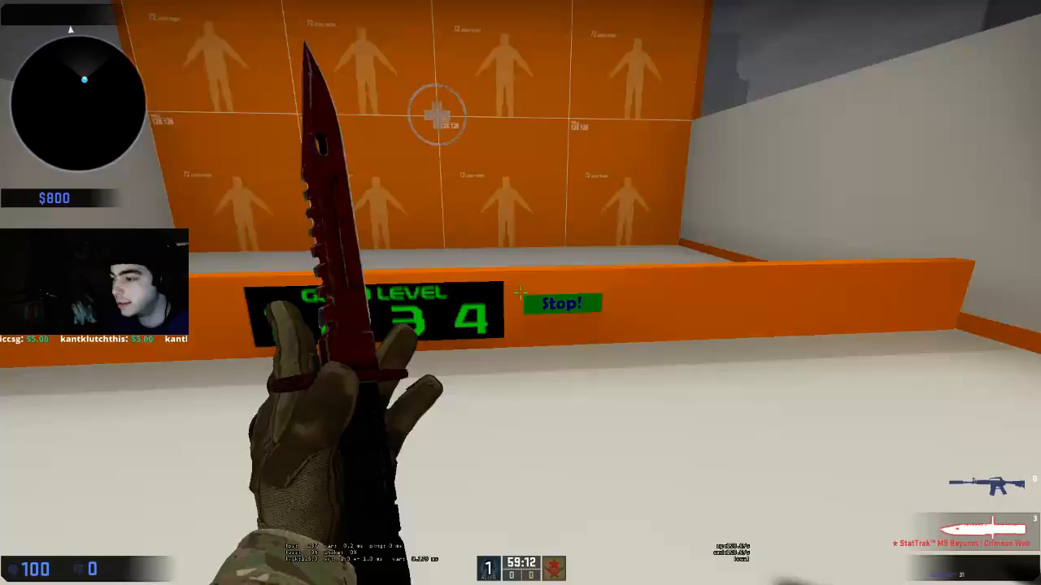
key(1)
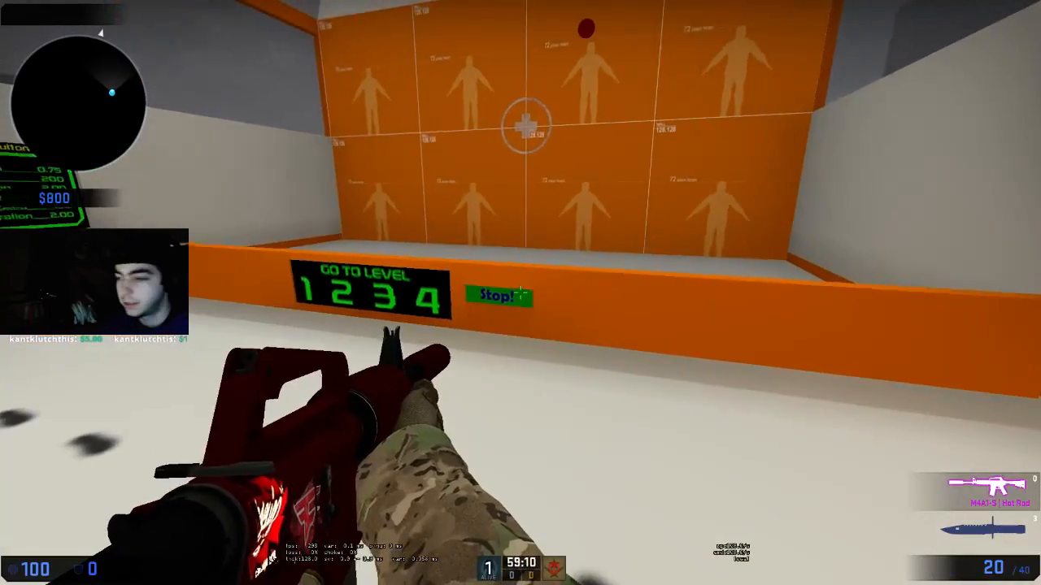
Exit the aim map to the main menu via the pause menu
key(Escape)
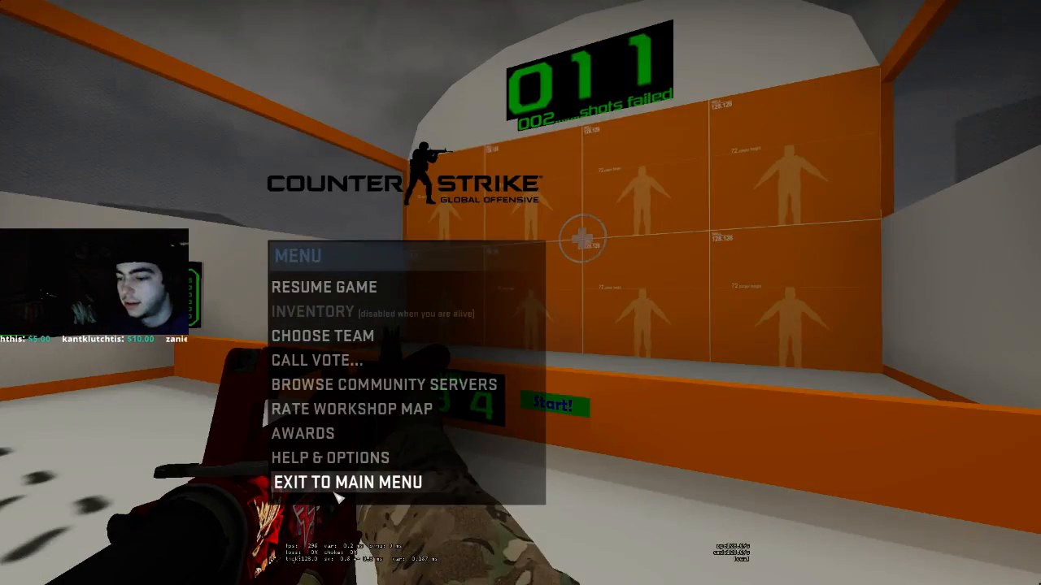
key(Escape)
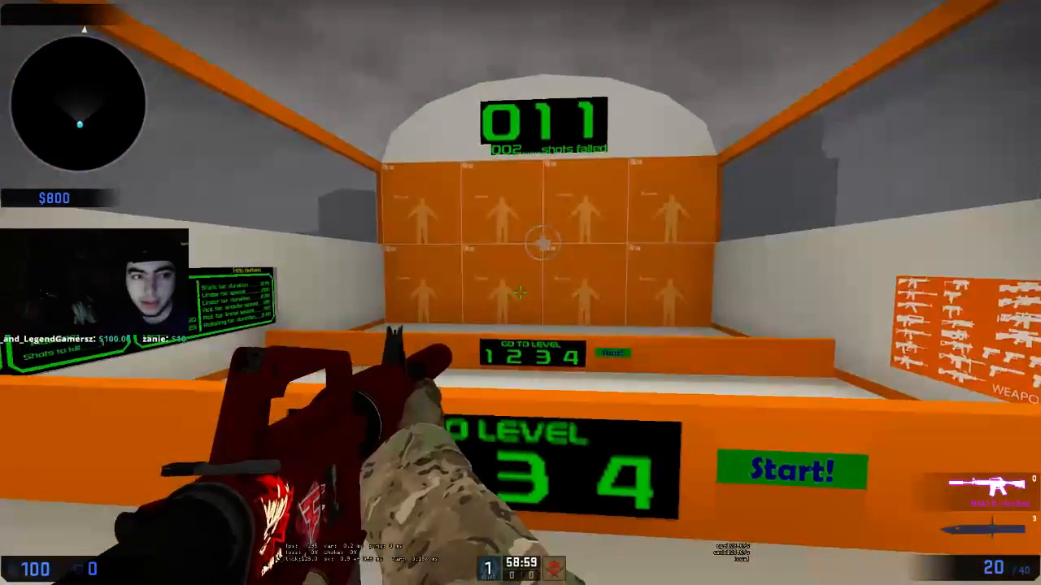
key(Escape)
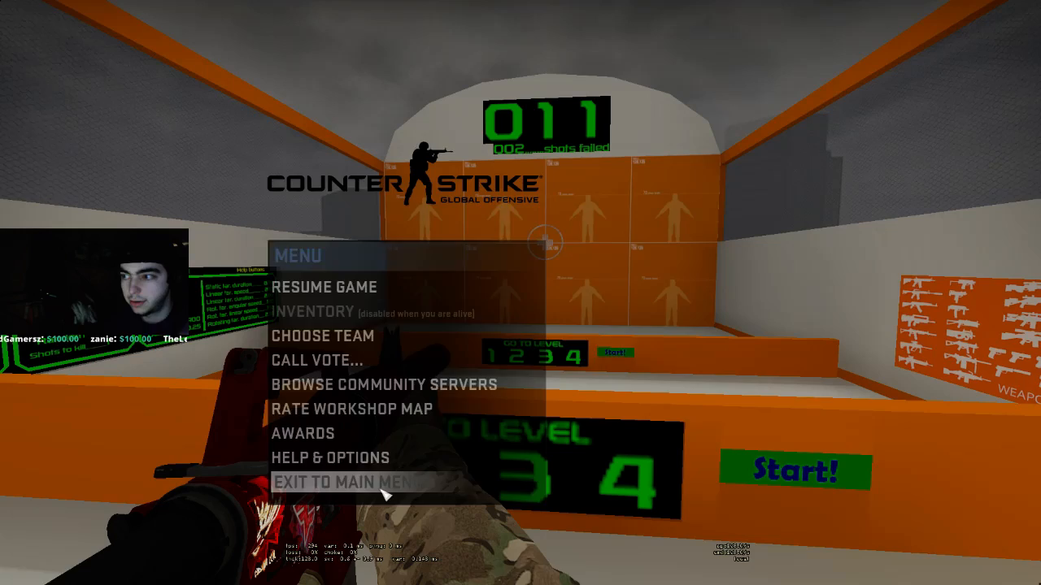
click(345, 482)
click(576, 362)
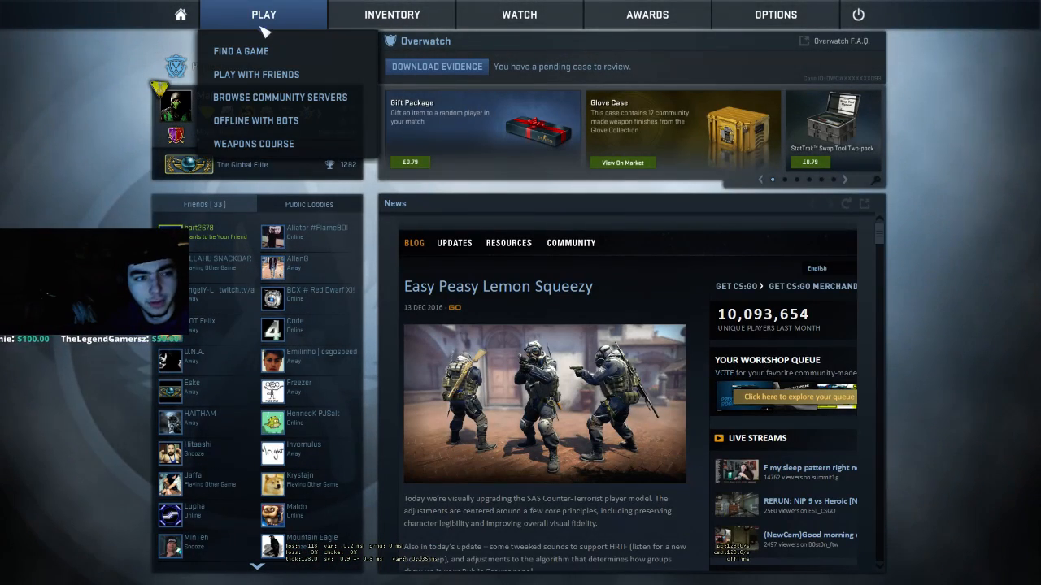
Start Fast Aim/Reflex Training from Offline With Bots workshop maps with default difficulty
click(255, 120)
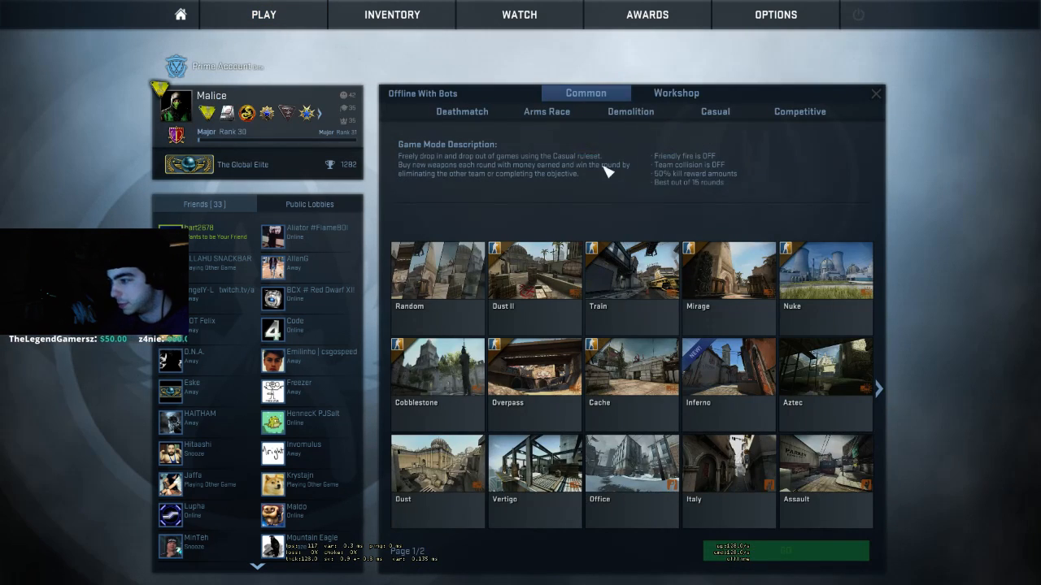
click(675, 93)
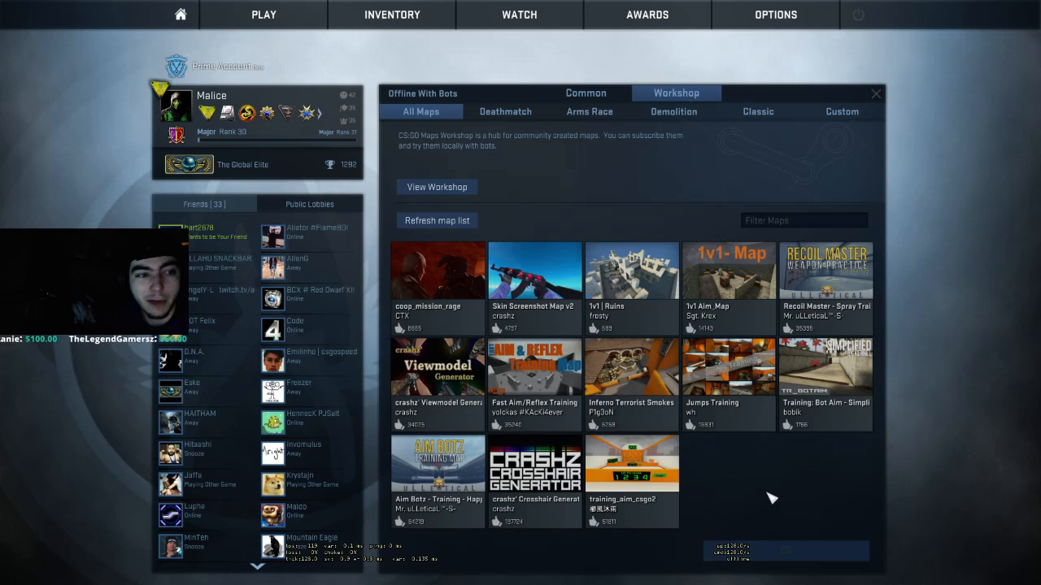
click(801, 551)
click(630, 409)
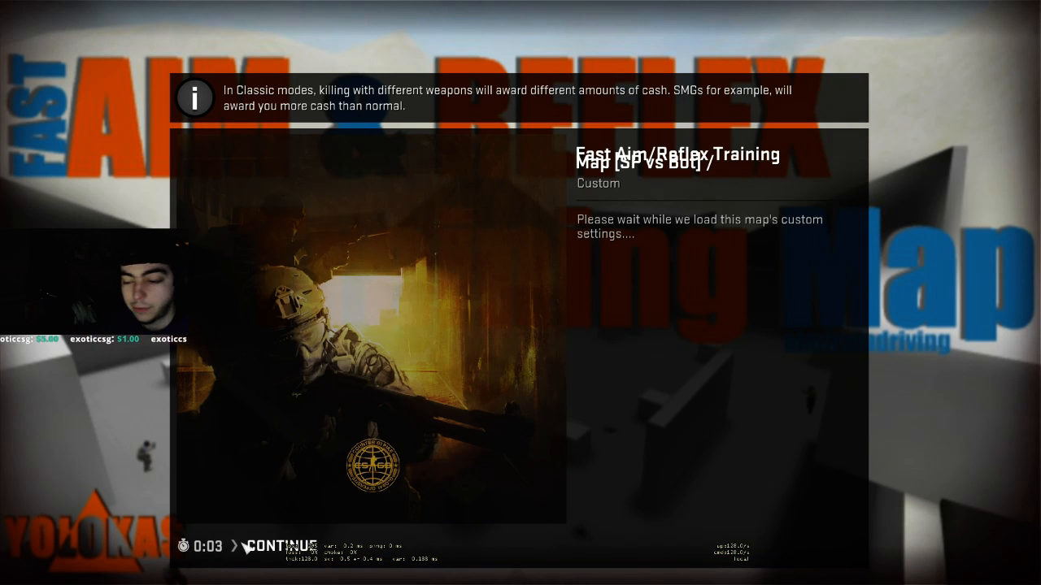
Continue past loading and join the Counter-Terrorists in the reflex arena
click(277, 546)
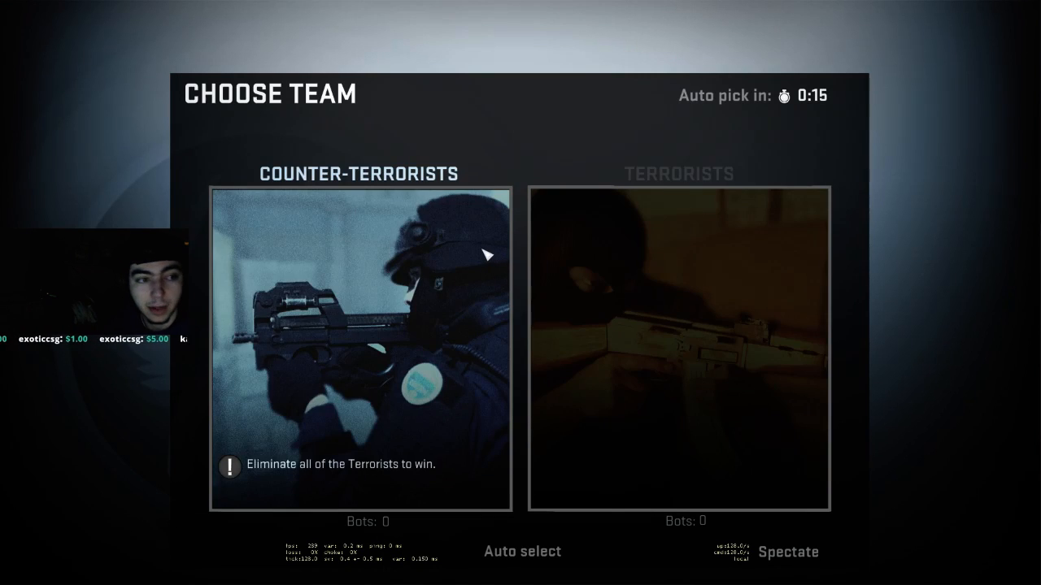
click(428, 262)
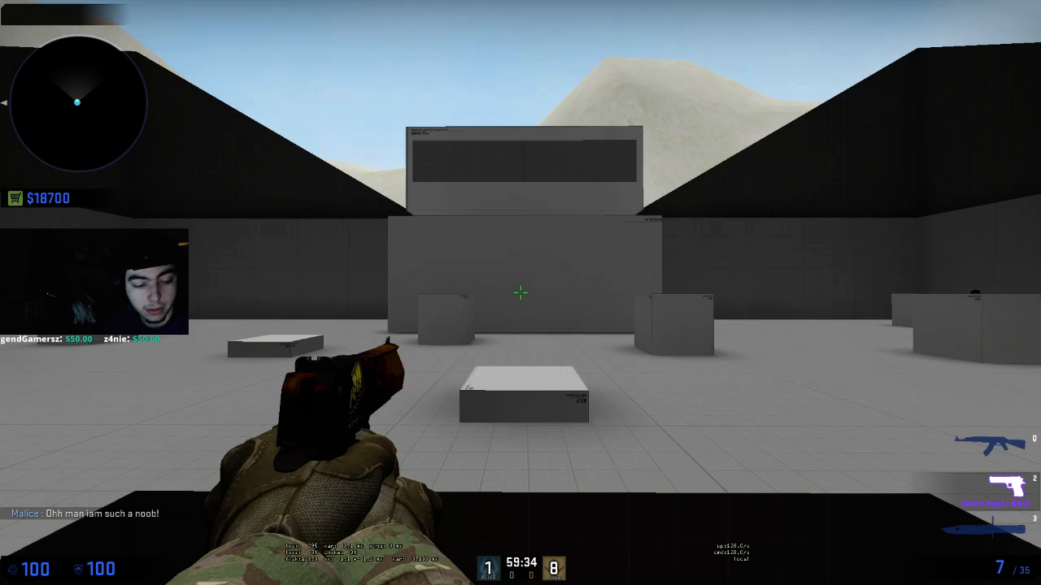
Enable god mode and noclip from the developer console
key(grave)
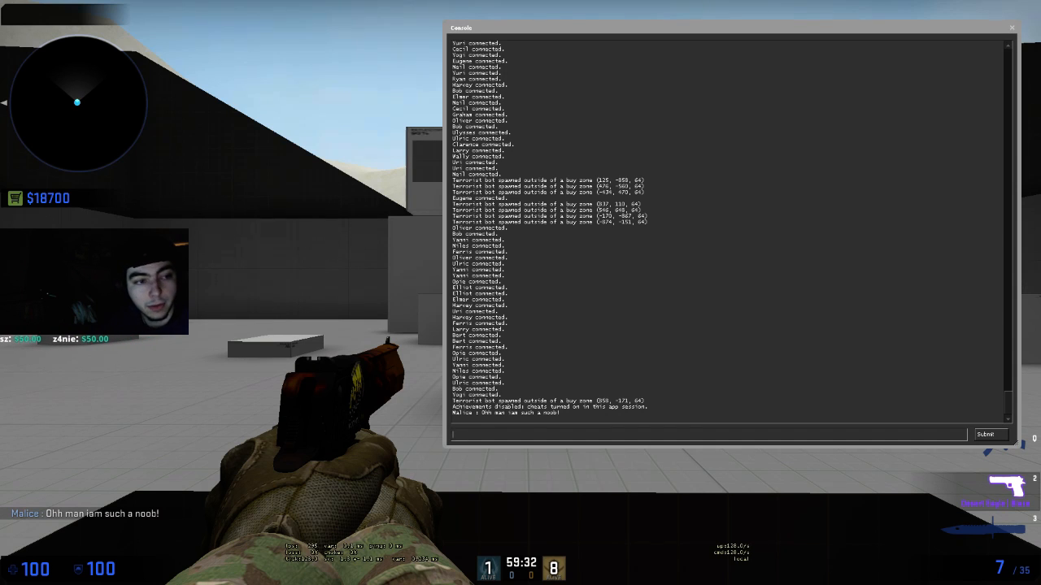
text(god)
key(Return)
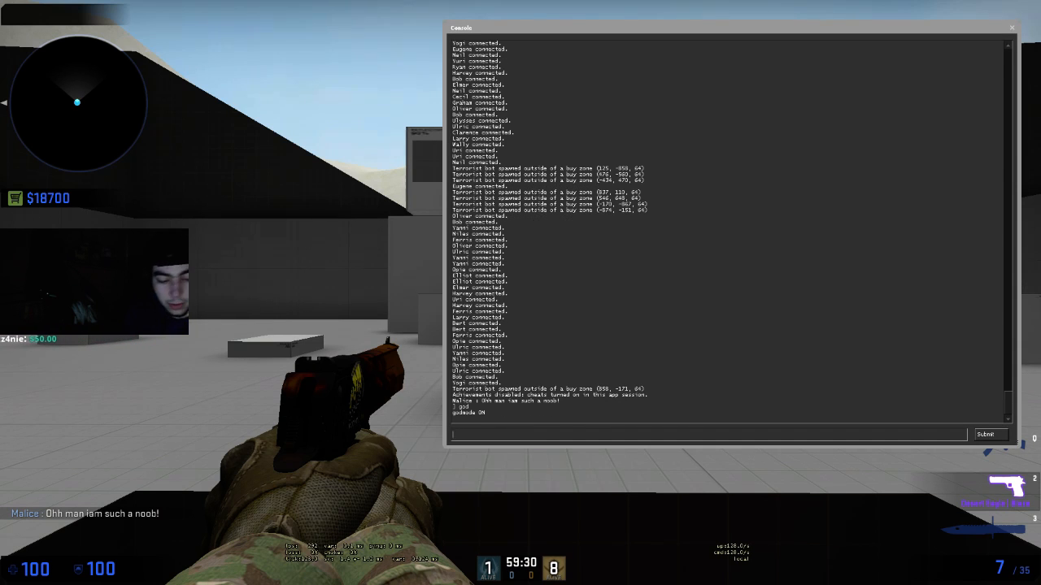
text(lip)
key(Return)
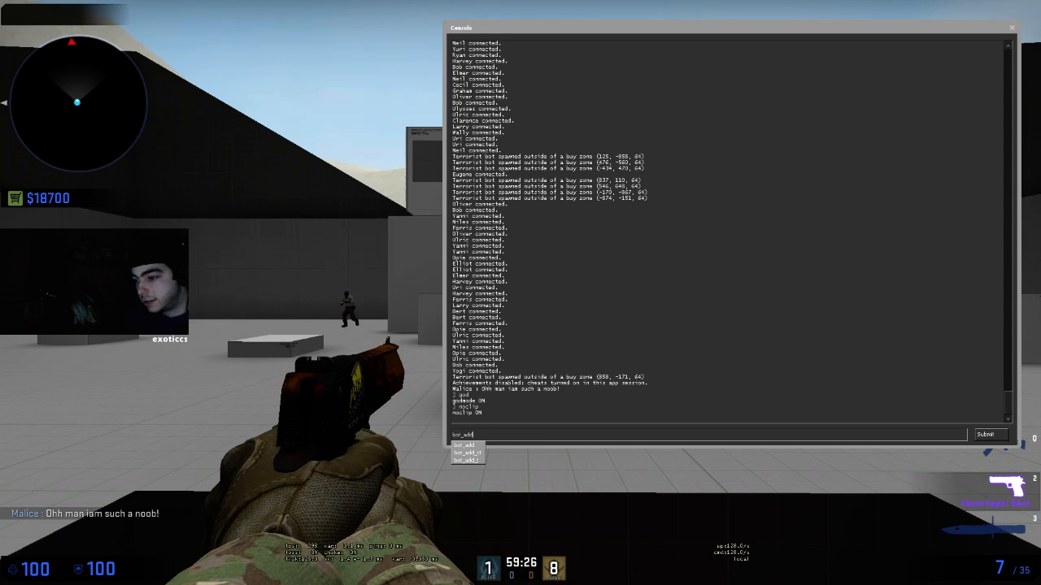
Run bot_add_t repeatedly until the terrorist team is full, then close the console
key(Return)
key(Up)
key(Return)
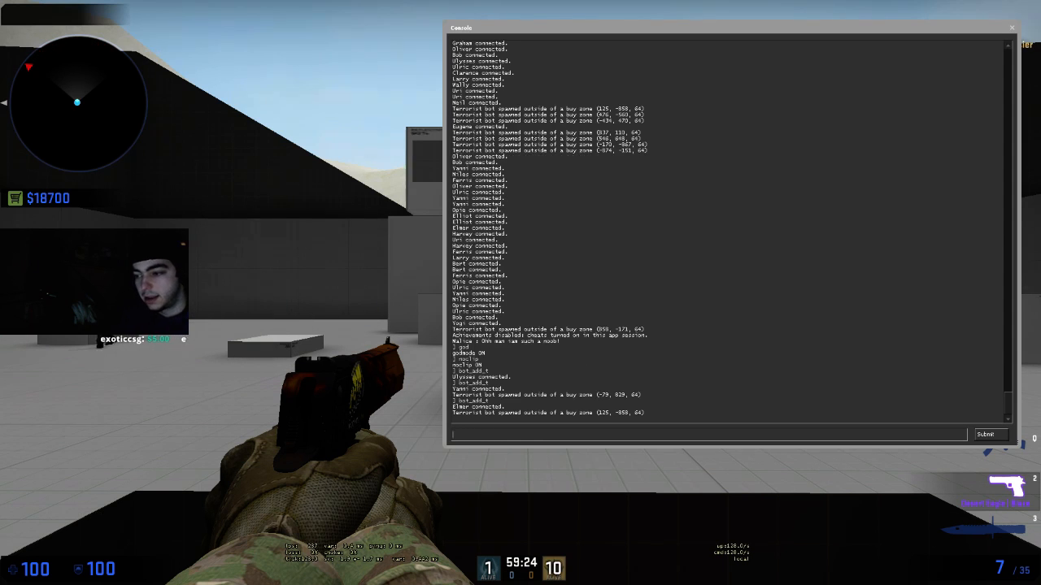
key(Up)
key(Return)
key(Up)
key(Return)
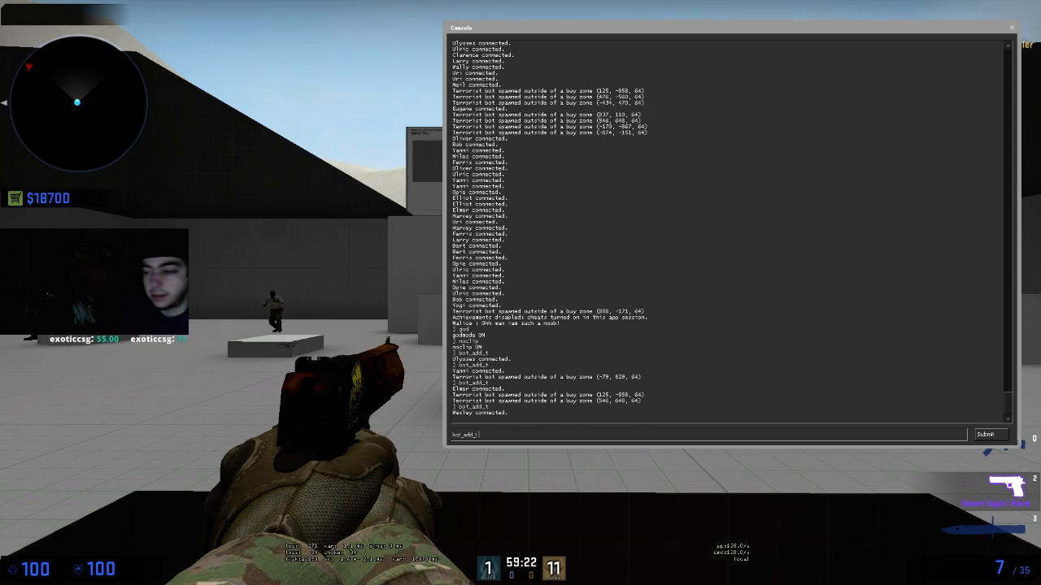
key(Up)
key(Return)
key(Up)
key(Return)
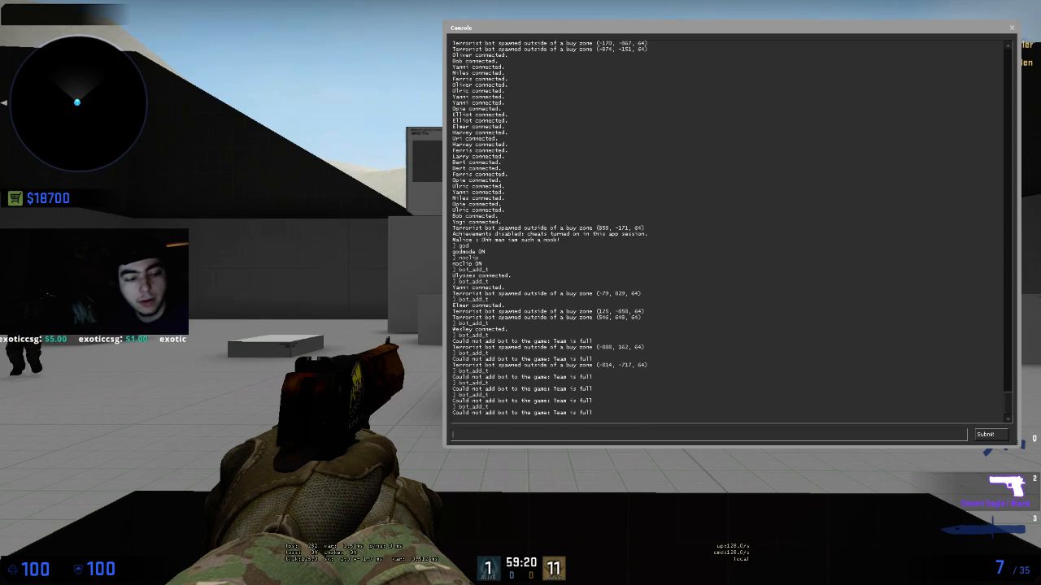
key(grave)
Toggle noclip back off in the console and switch to the AK-47
key(3)
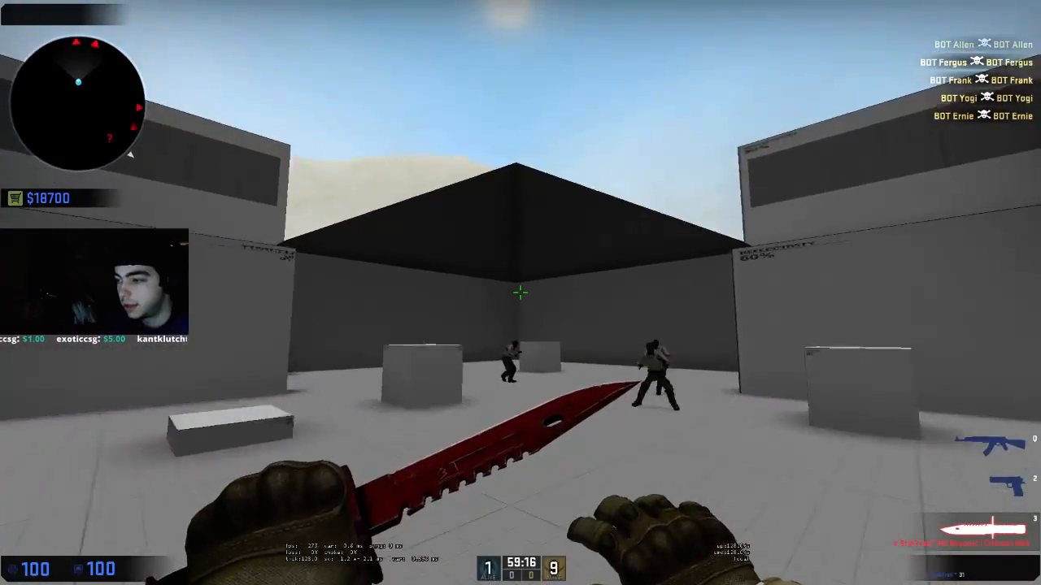
key(grave)
text(noc)
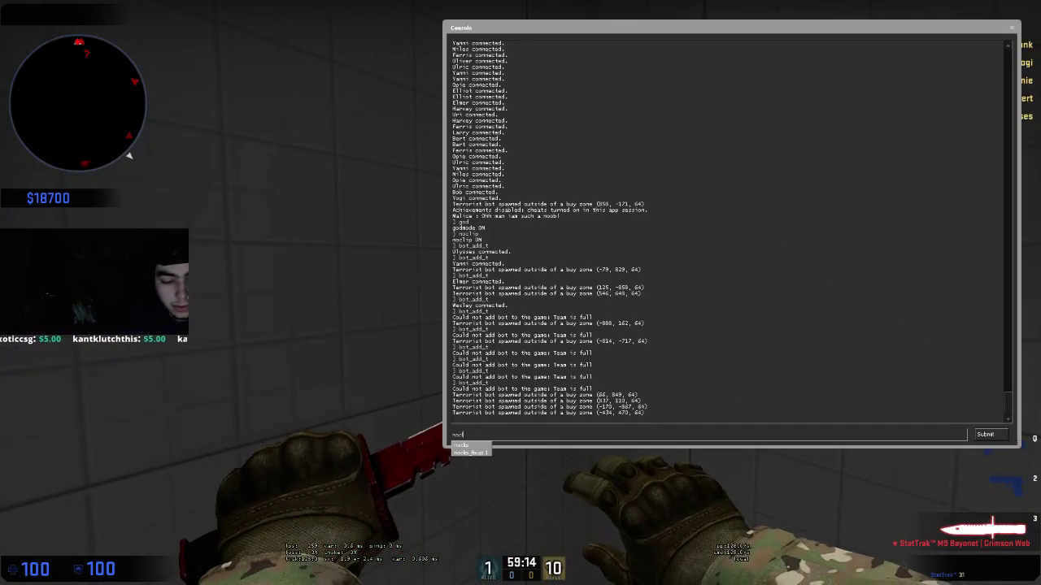
text(ip)
key(Return)
key(grave)
key(1)
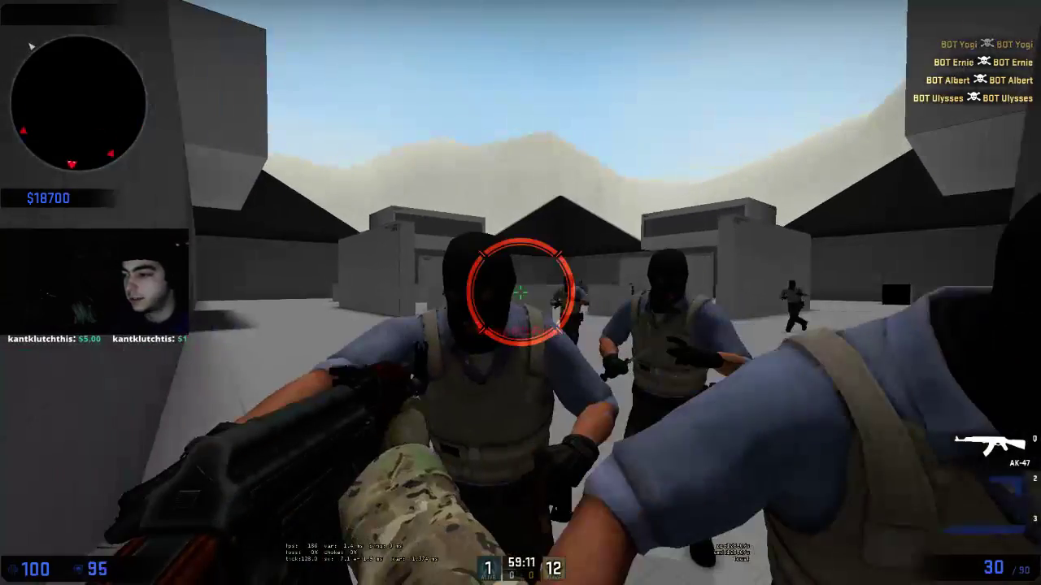
Check Audio Settings under Help & Options and resume play
key(Escape)
click(350, 432)
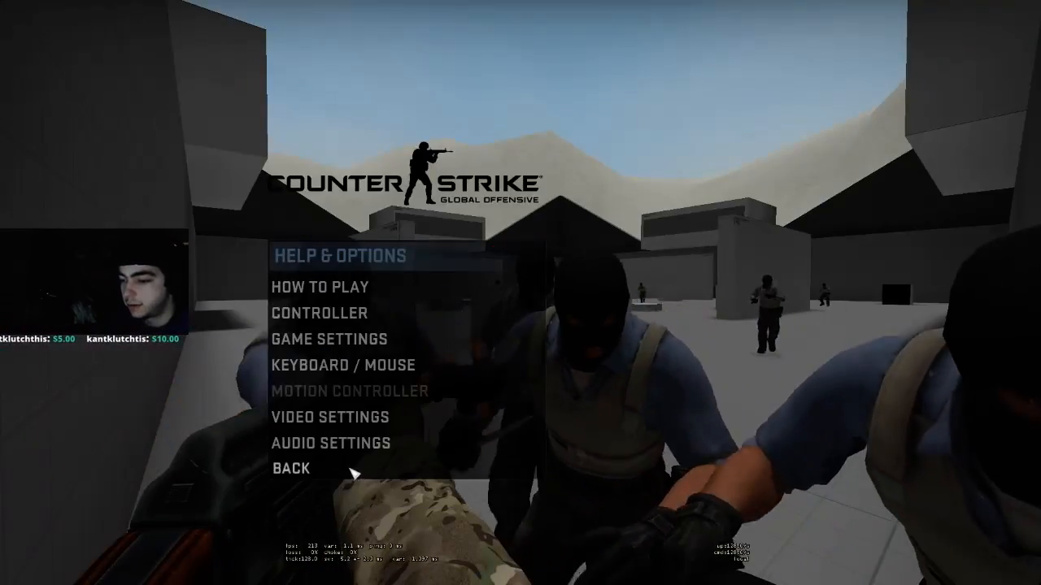
click(350, 463)
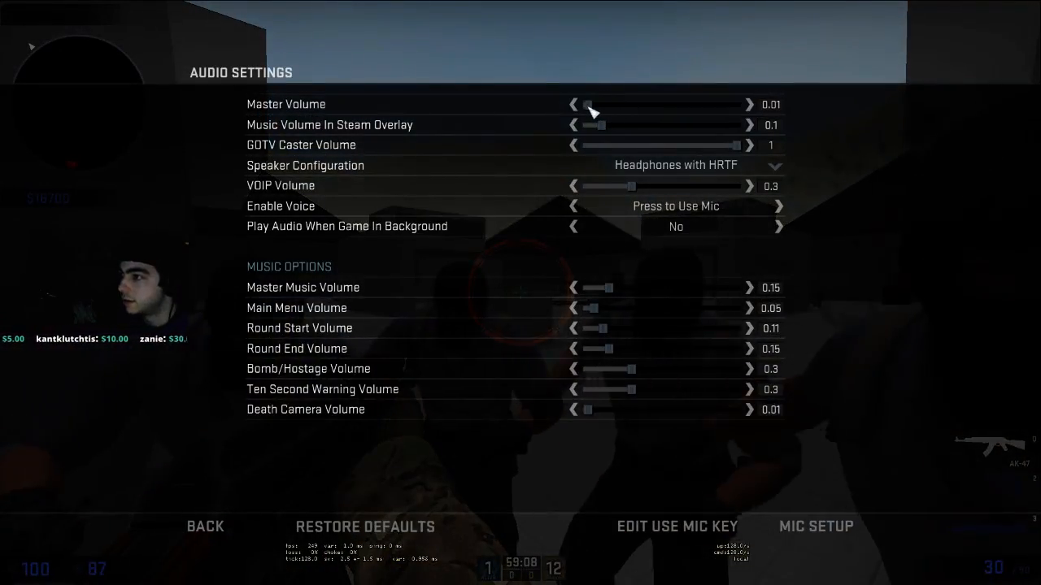
key(Escape)
key(Escape)
key(Escape)
key(Escape)
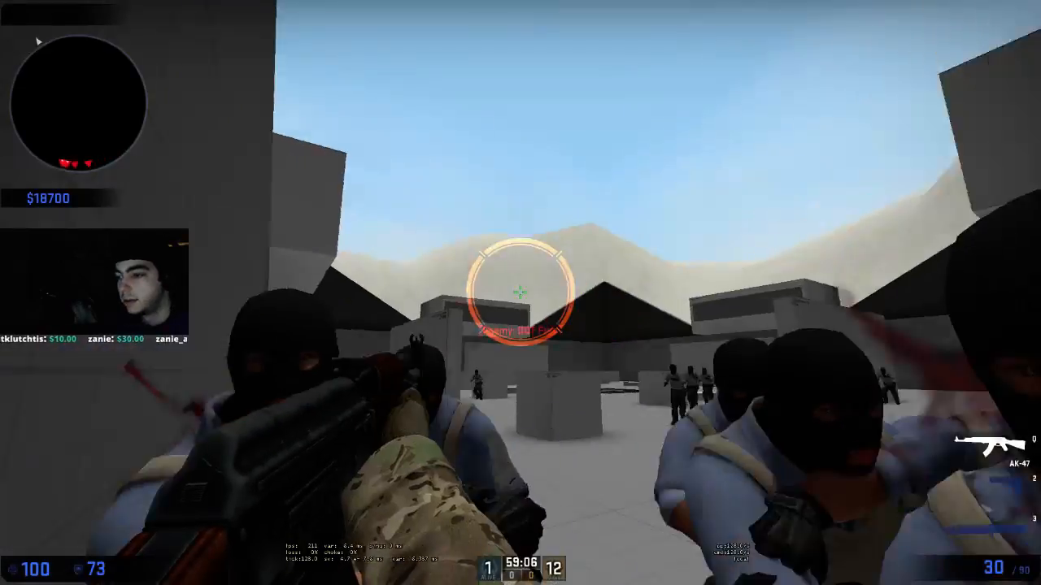
Gun down the charging bots with the AK-47, pushing the kill count toward 97
click(520, 292)
drag(520, 293, 520, 292)
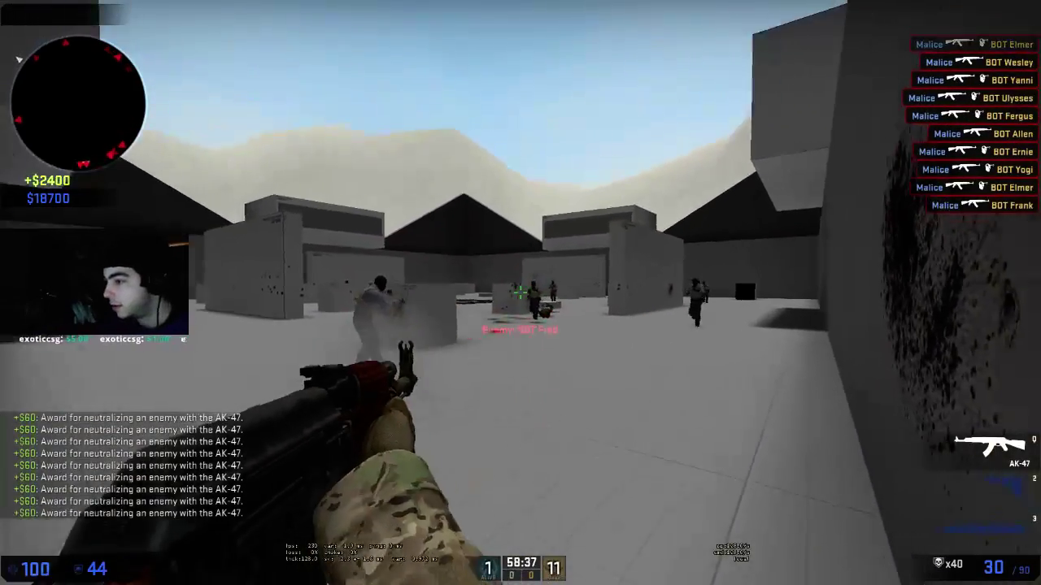
drag(521, 293, 520, 293)
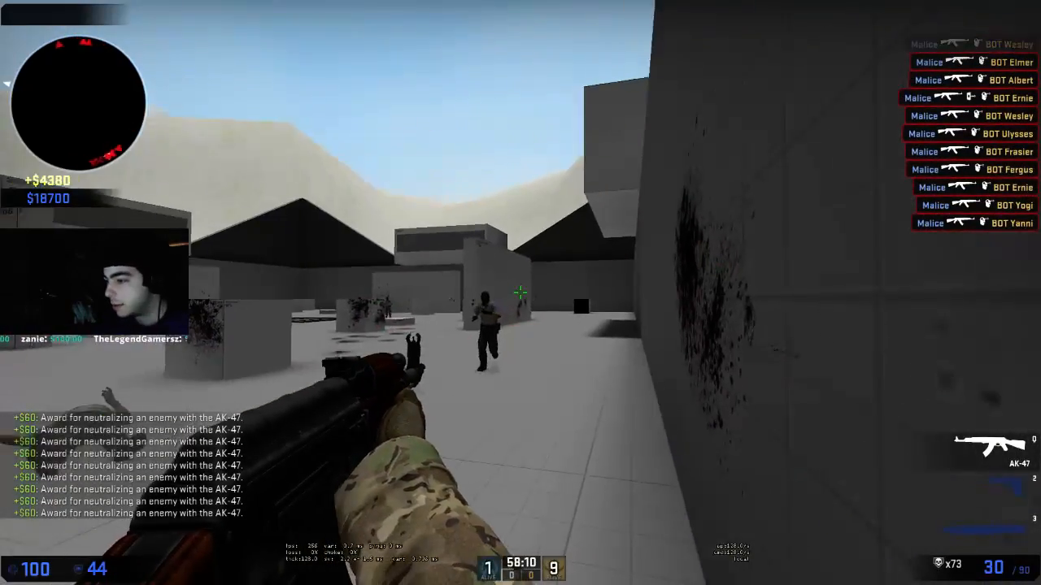
click(520, 292)
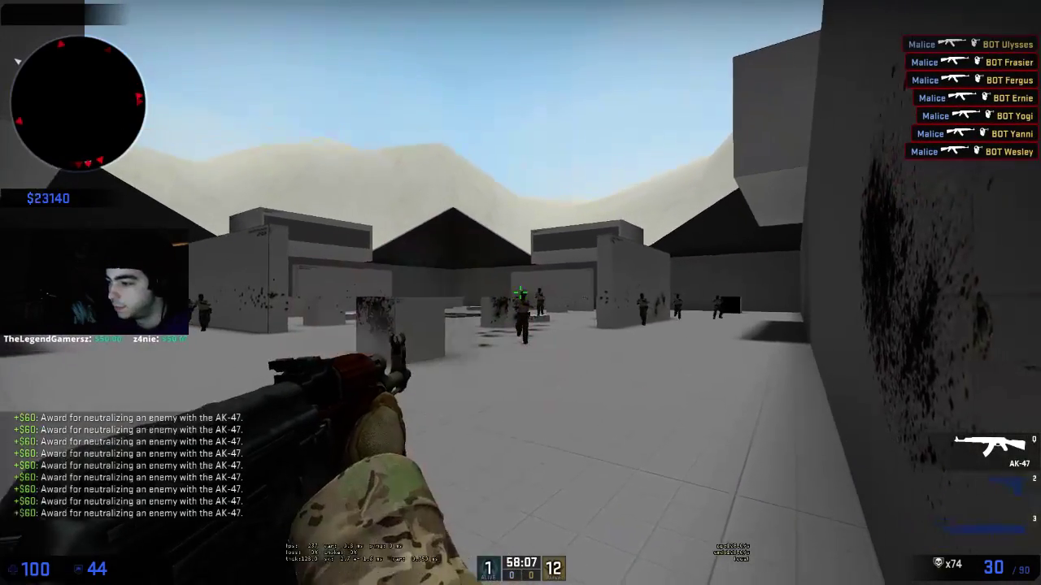
click(520, 292)
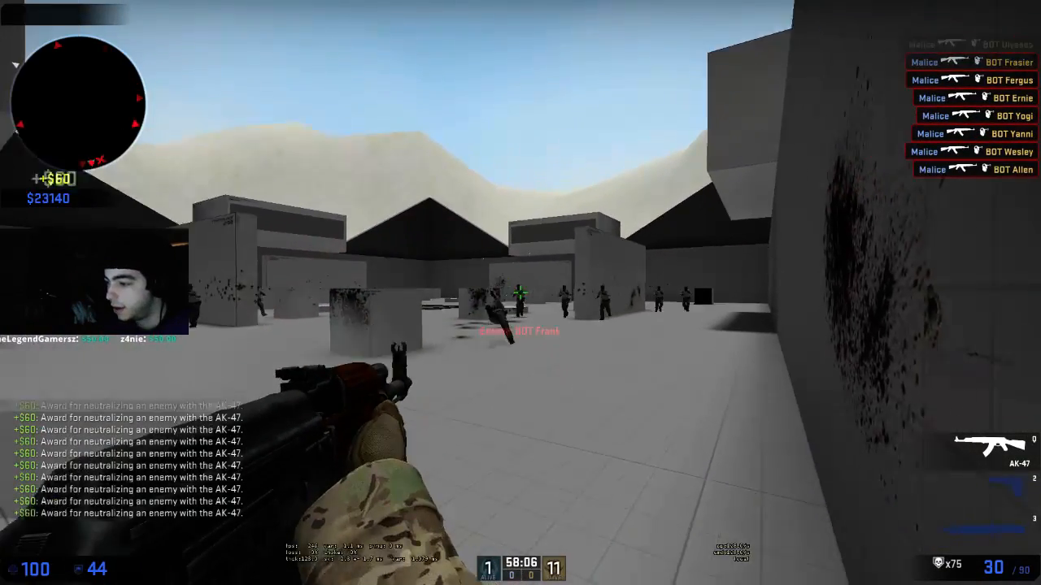
drag(520, 292, 520, 293)
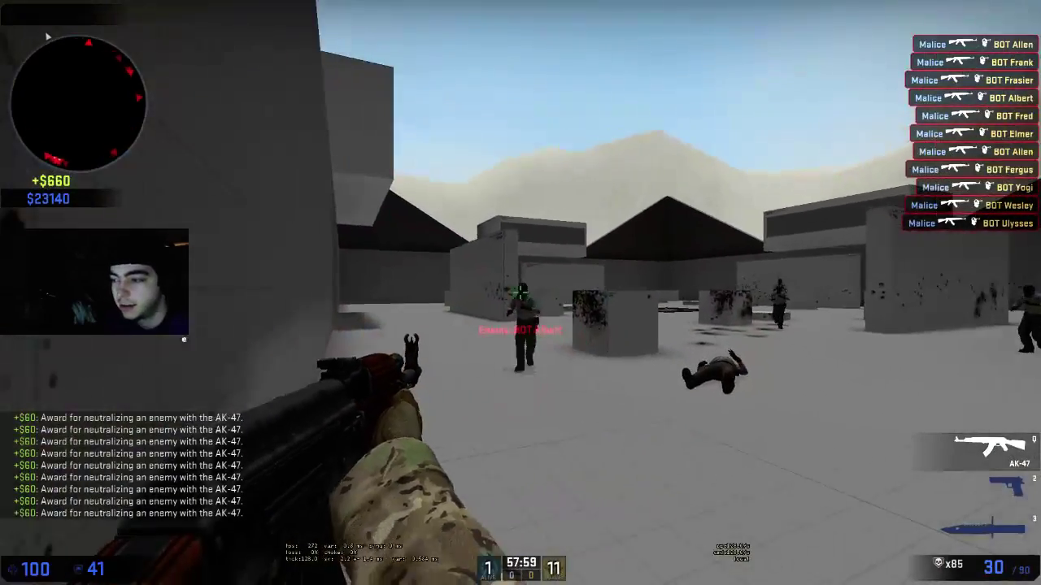
drag(520, 293, 521, 293)
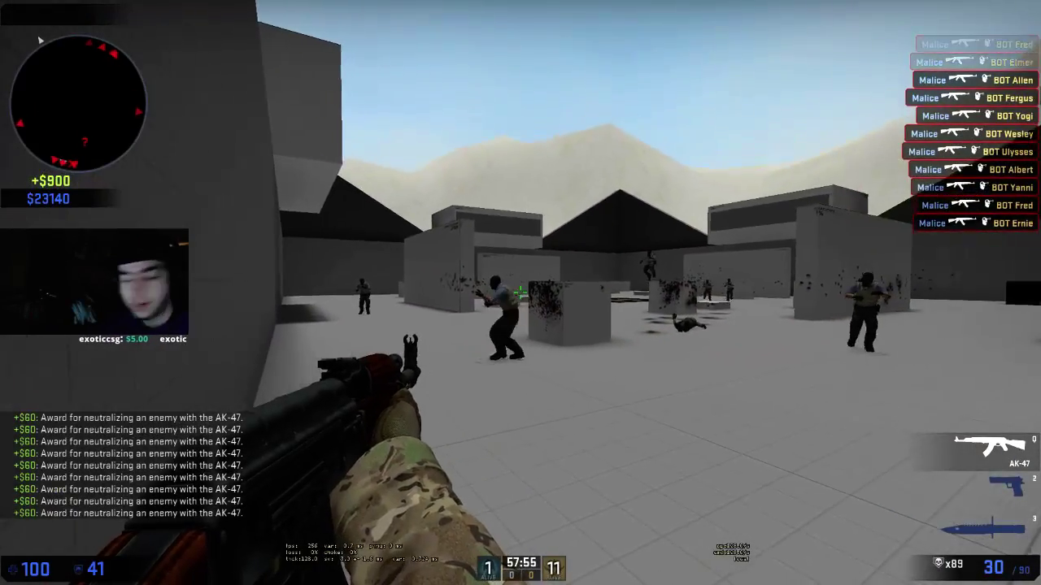
drag(521, 292, 520, 293)
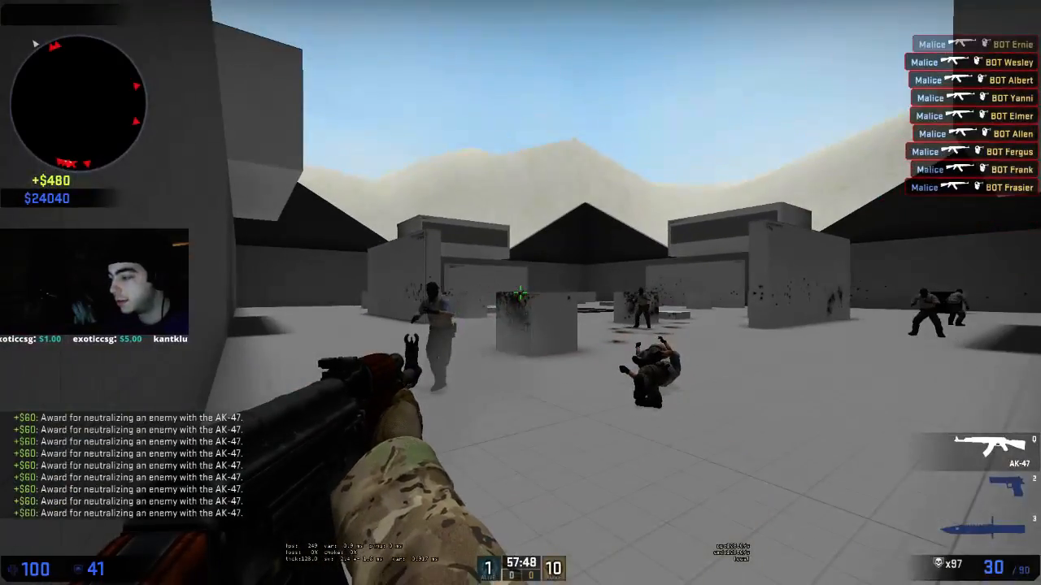
Begin quitting the bot training map from the in-game menu
key(Escape)
click(419, 481)
Confirm leaving the training map to return to the main menu
click(642, 365)
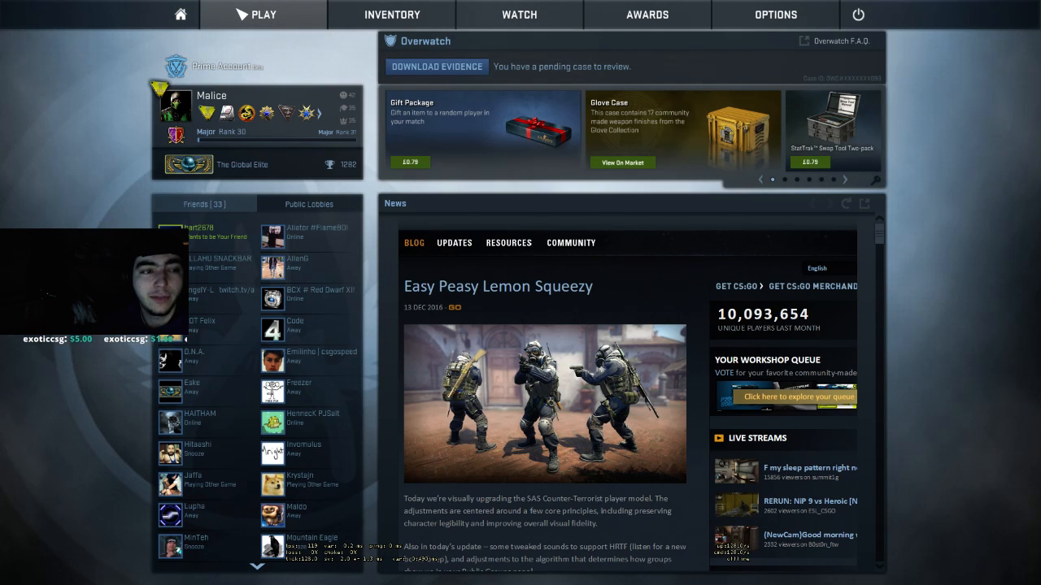
Go to Play > Browse Community Servers to list deathmatch servers
click(244, 14)
click(269, 106)
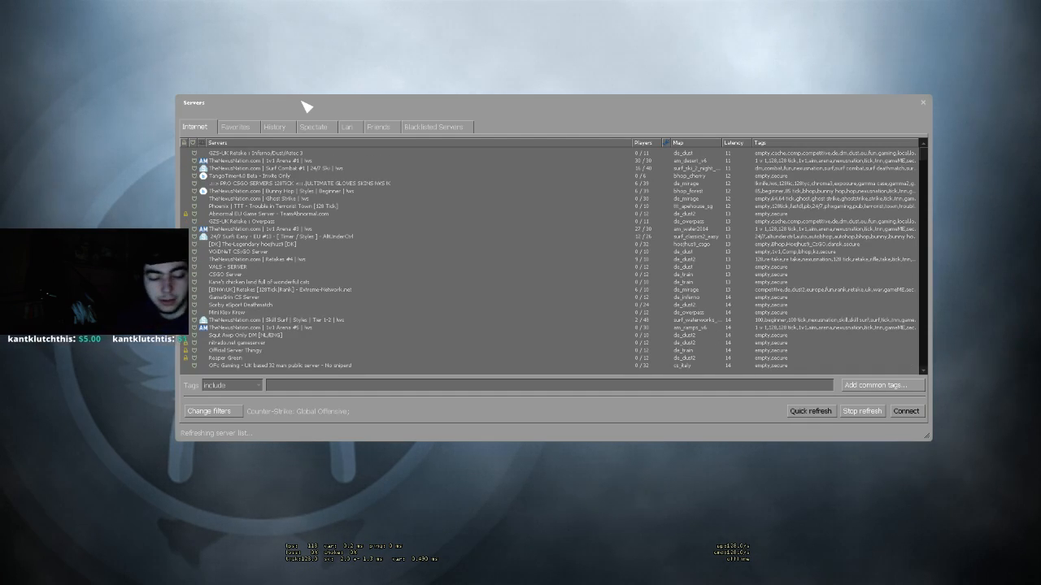
text(osdeathmatch)
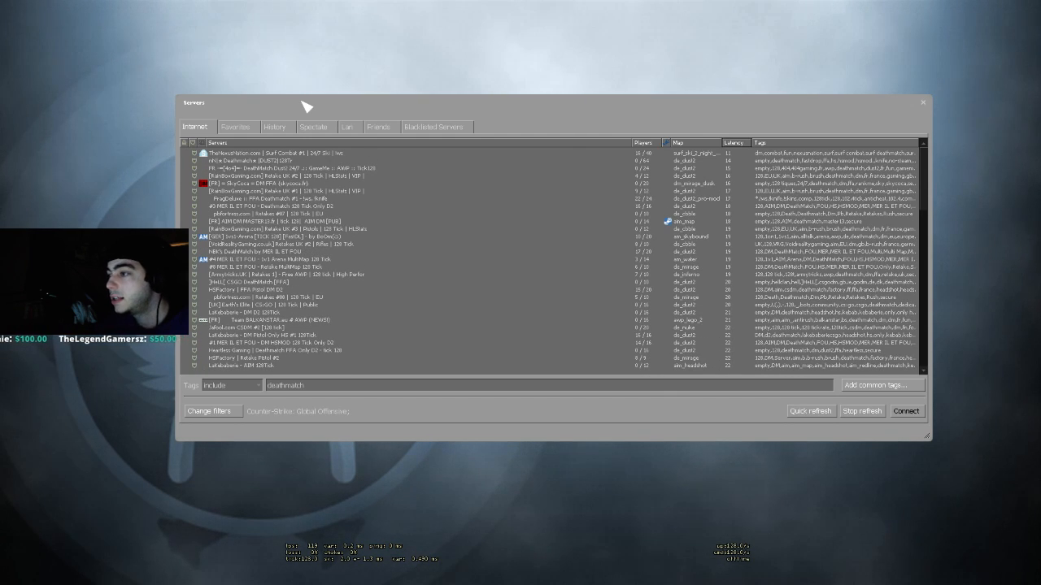
Select a deathmatch server in the list and connect to it, loading Dust II
key(Up)
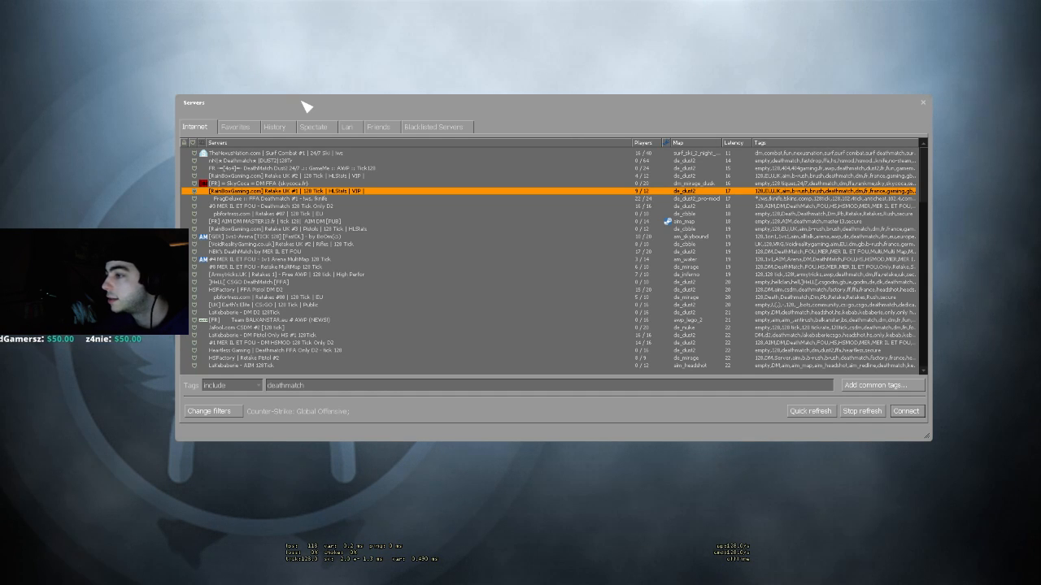
scroll(306, 106, down, 1)
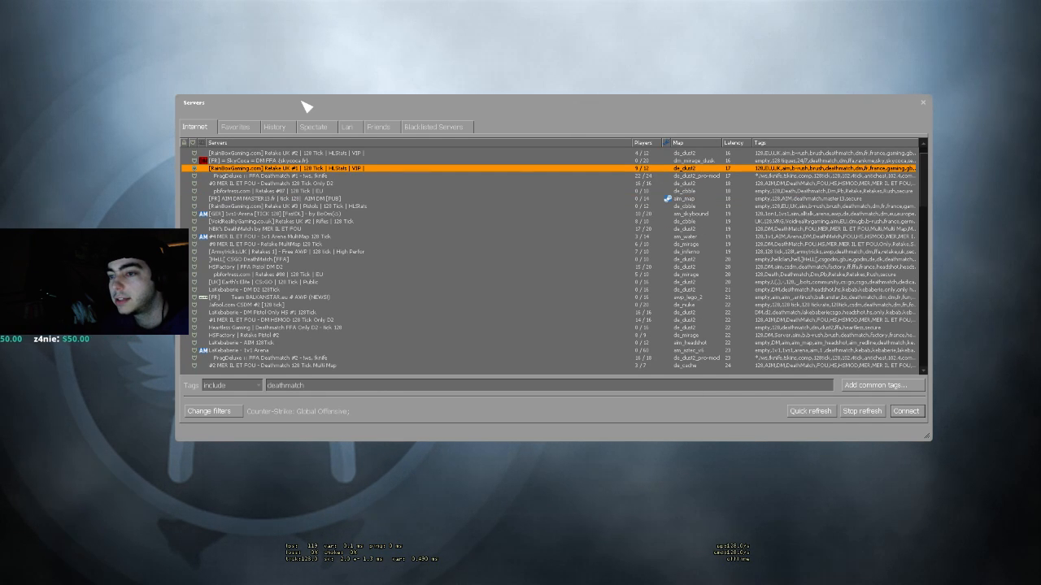
key(Down)
key(Down)
key(Down)
key(Down)
key(Down)
key(Down)
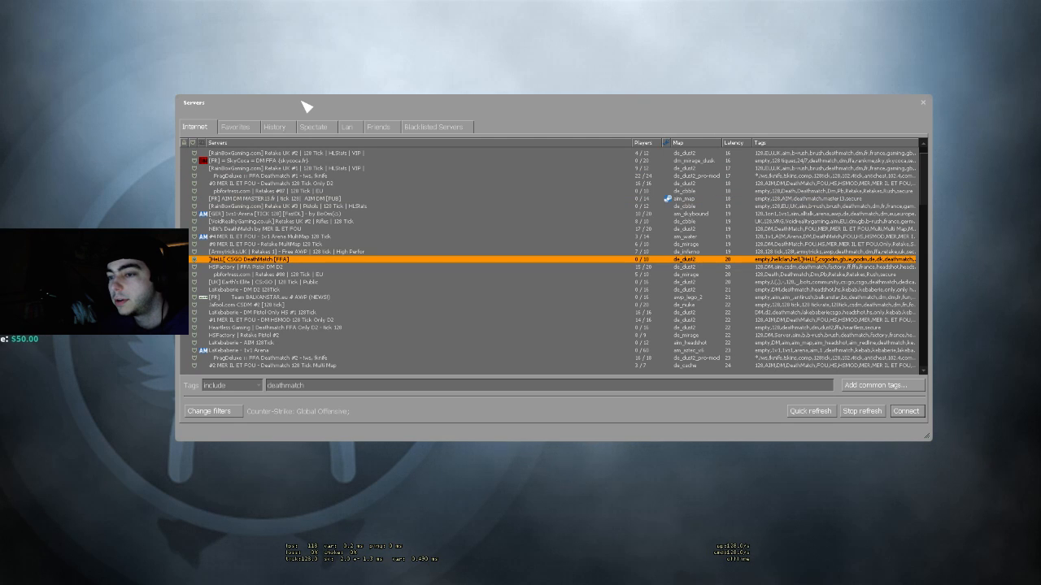
key(Down)
key(Up)
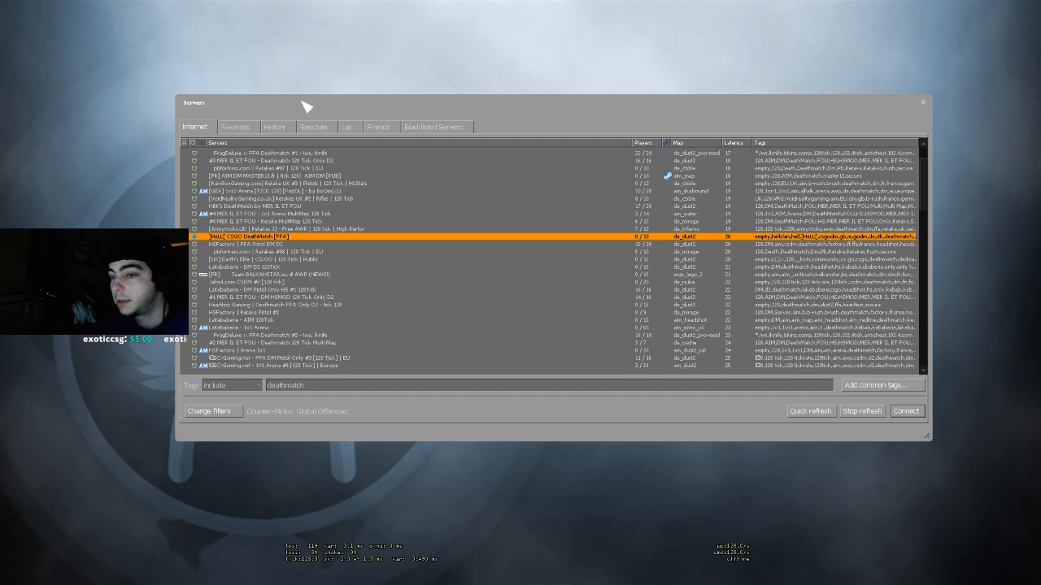
scroll(307, 105, down, 1)
key(Down)
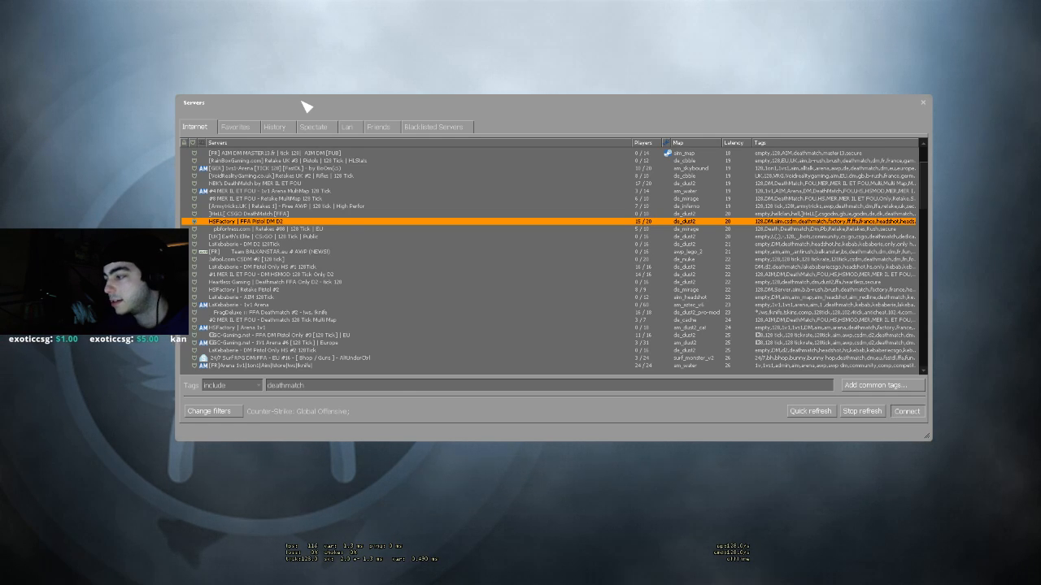
key(Return)
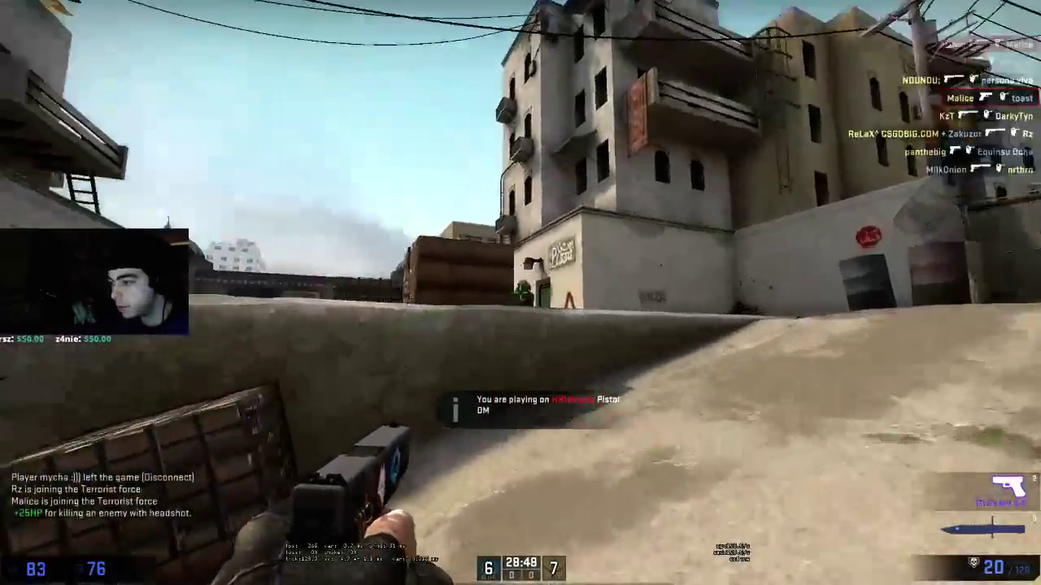
Pick off enemies near the wall and crates with pistol headshots
click(520, 293)
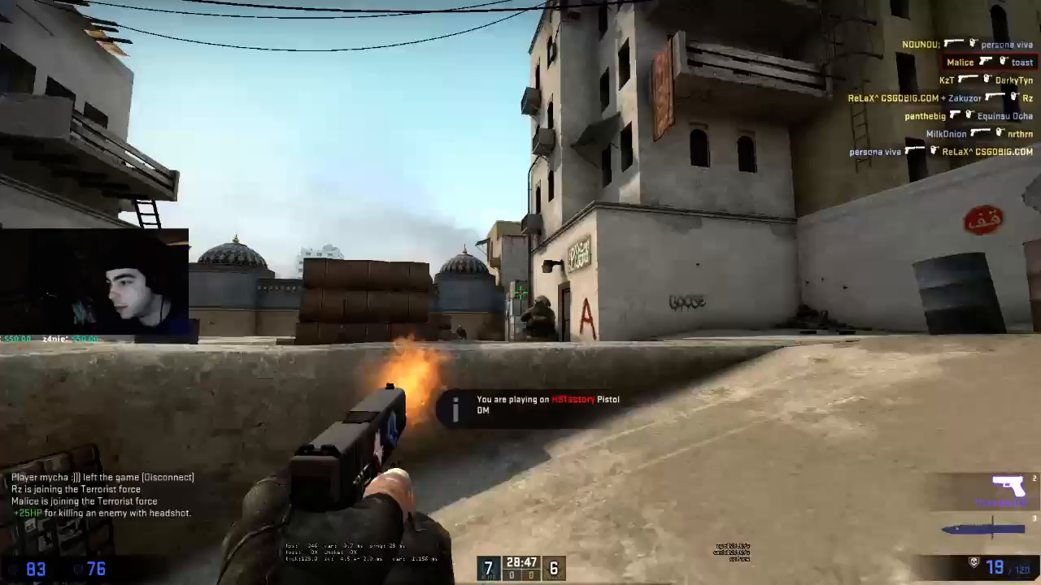
click(520, 293)
click(521, 293)
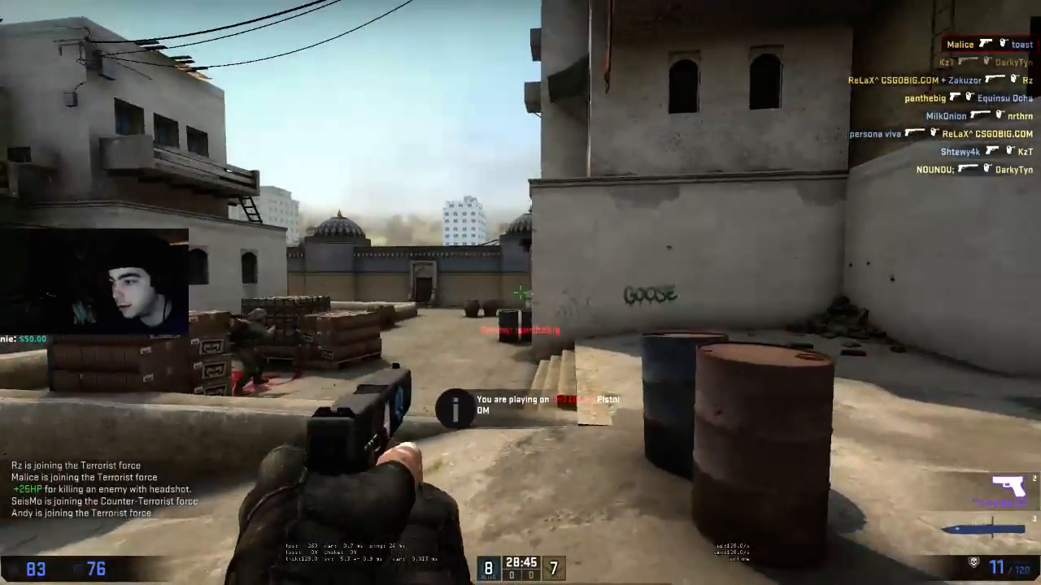
click(520, 293)
click(520, 293)
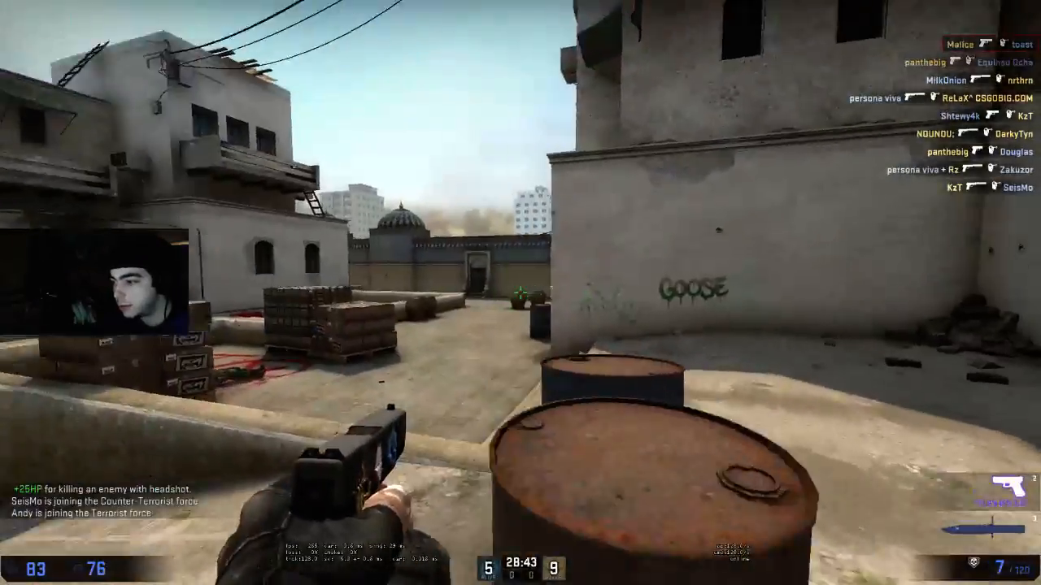
click(521, 293)
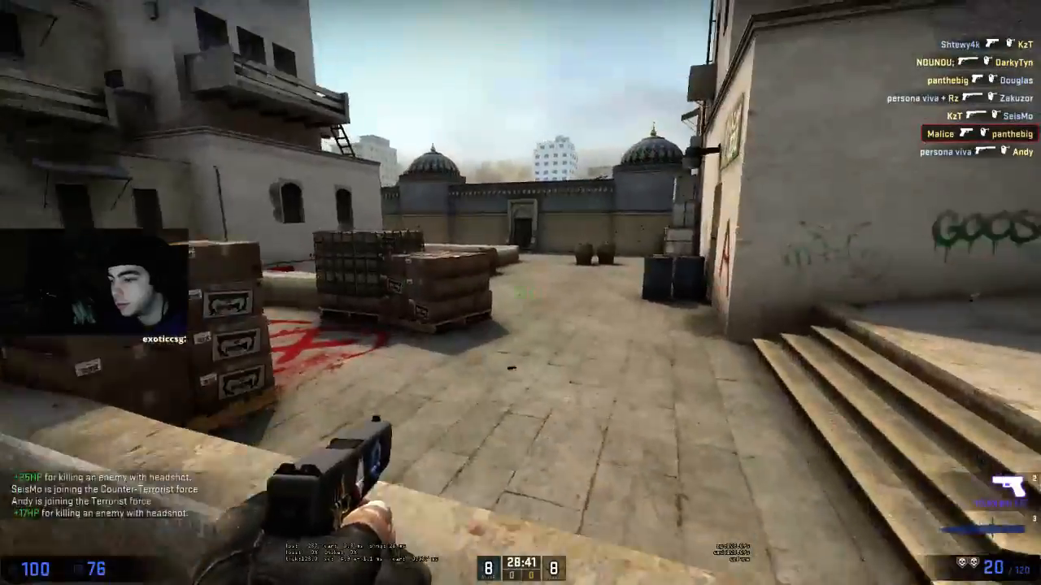
Push into the courtyard, shoot the enemy there and switch to the knife
key(w)
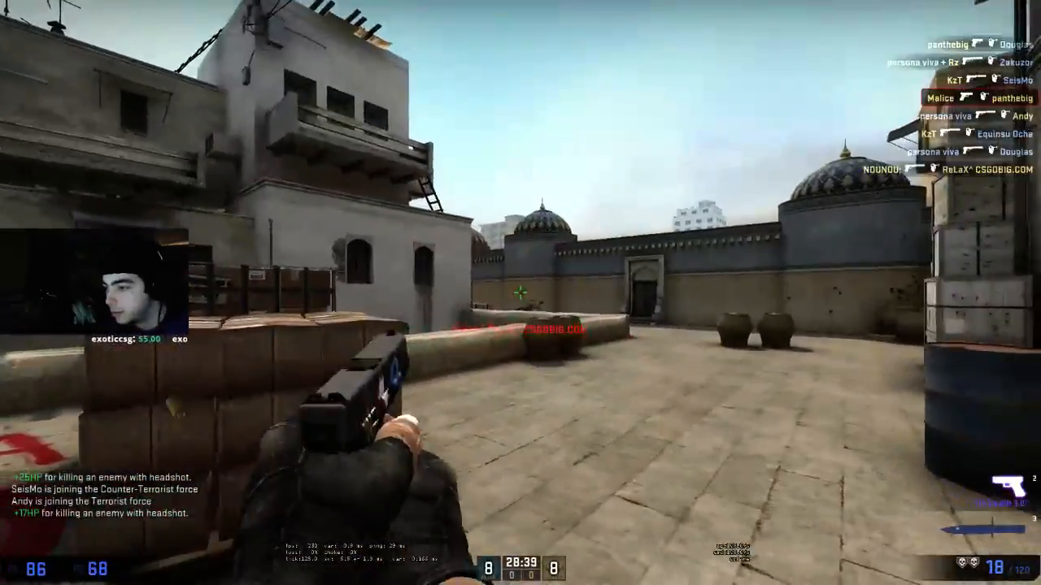
key(f)
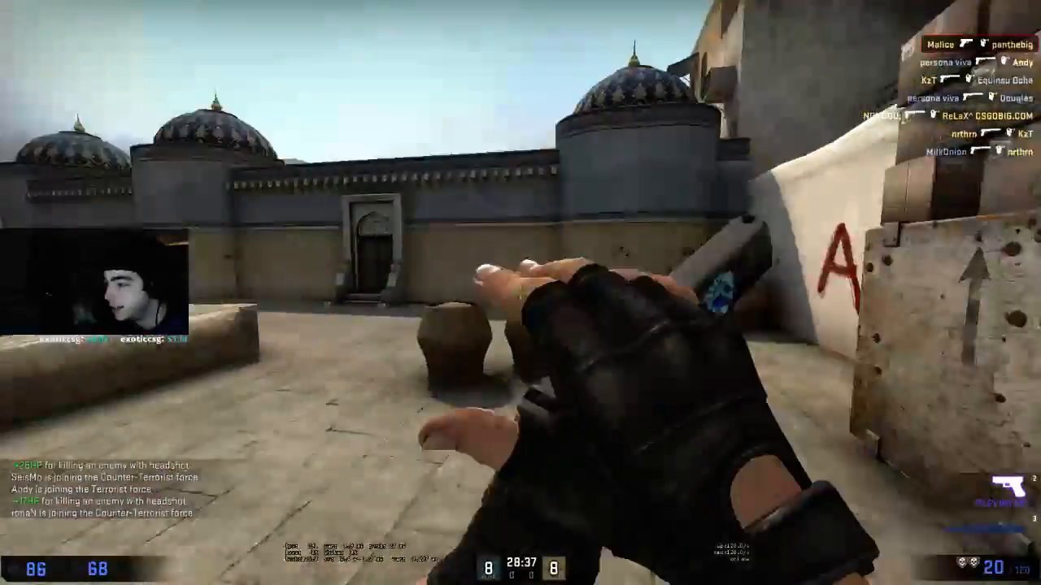
key(w)
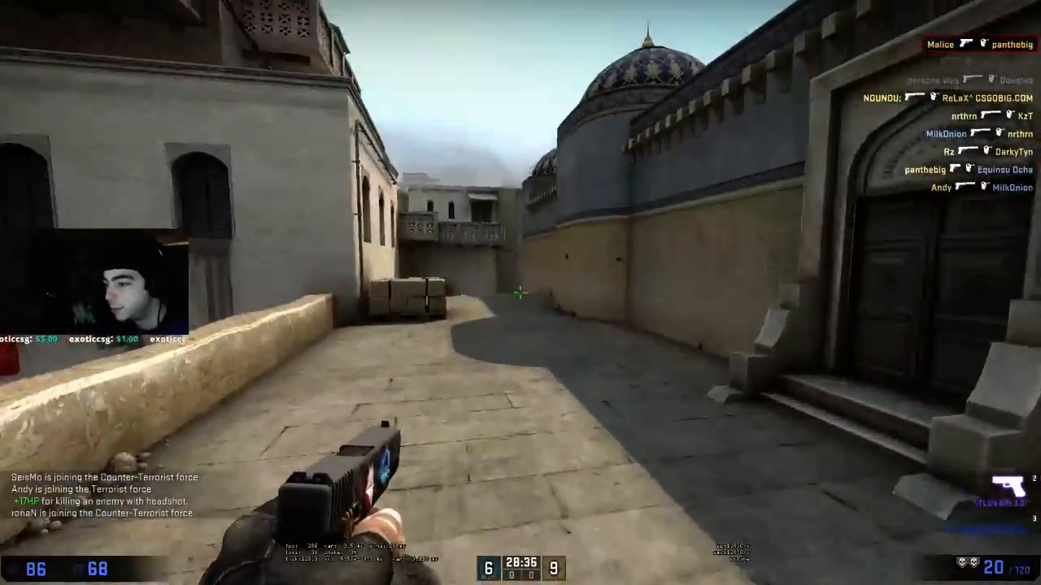
click(520, 293)
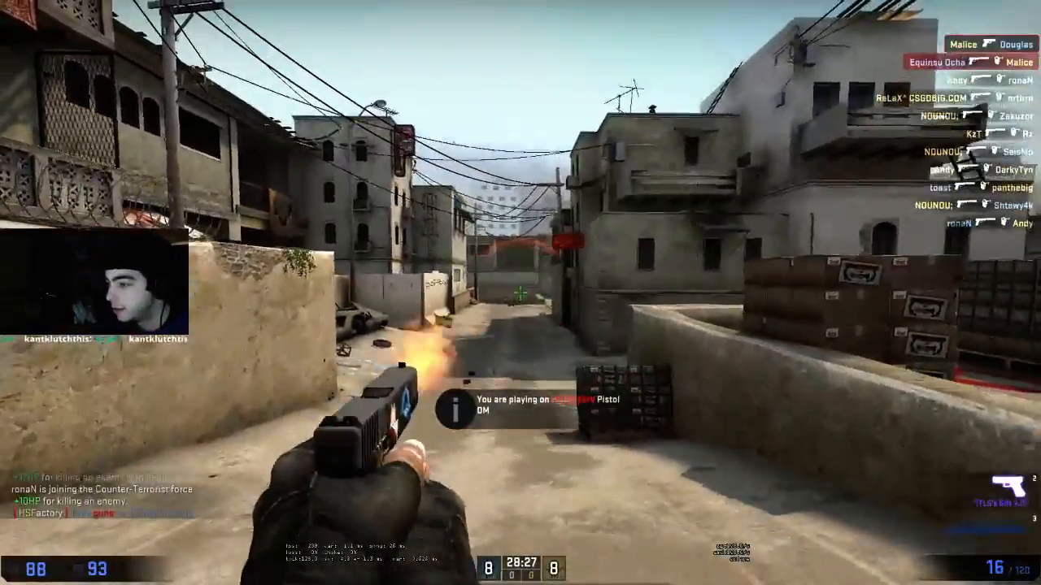
key(3)
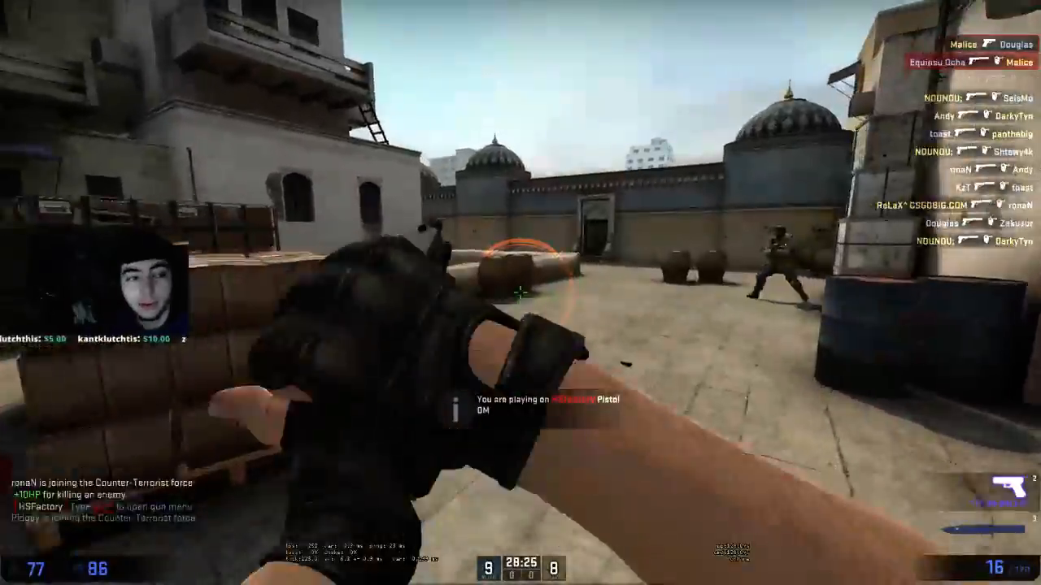